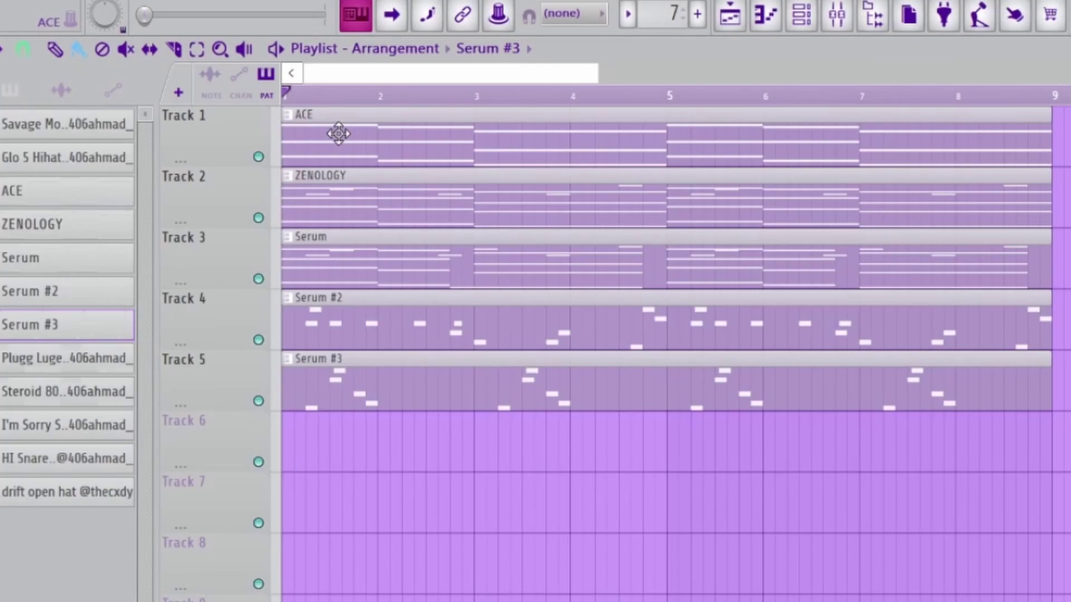
# Preview the arrangement, then solo the ACE track and open its clip's notes
pyautogui.press('space')
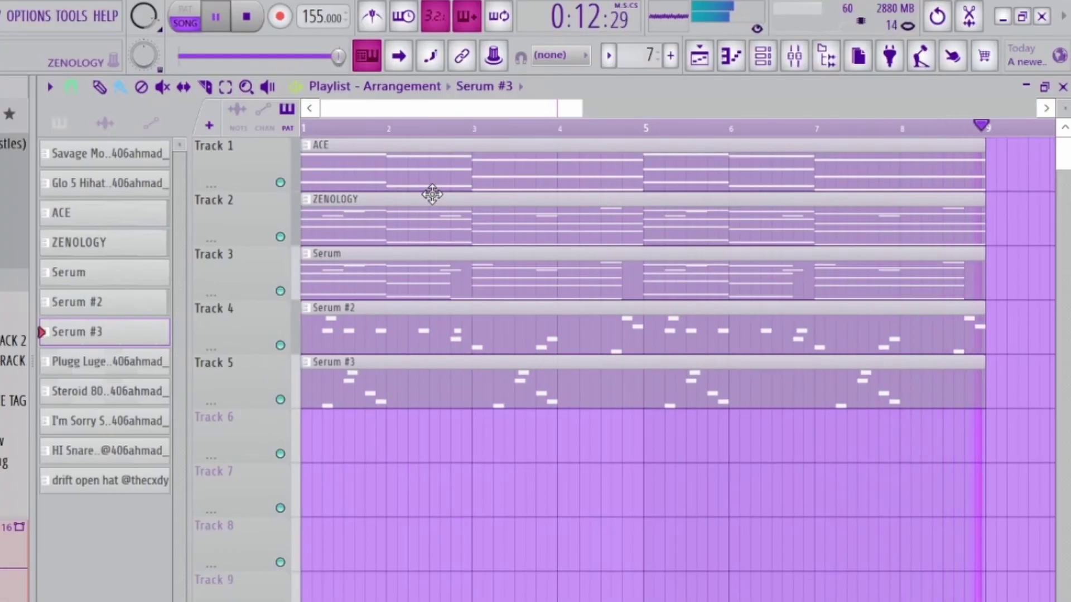
pyautogui.press('space')
pyautogui.scroll(2, 303, 166)
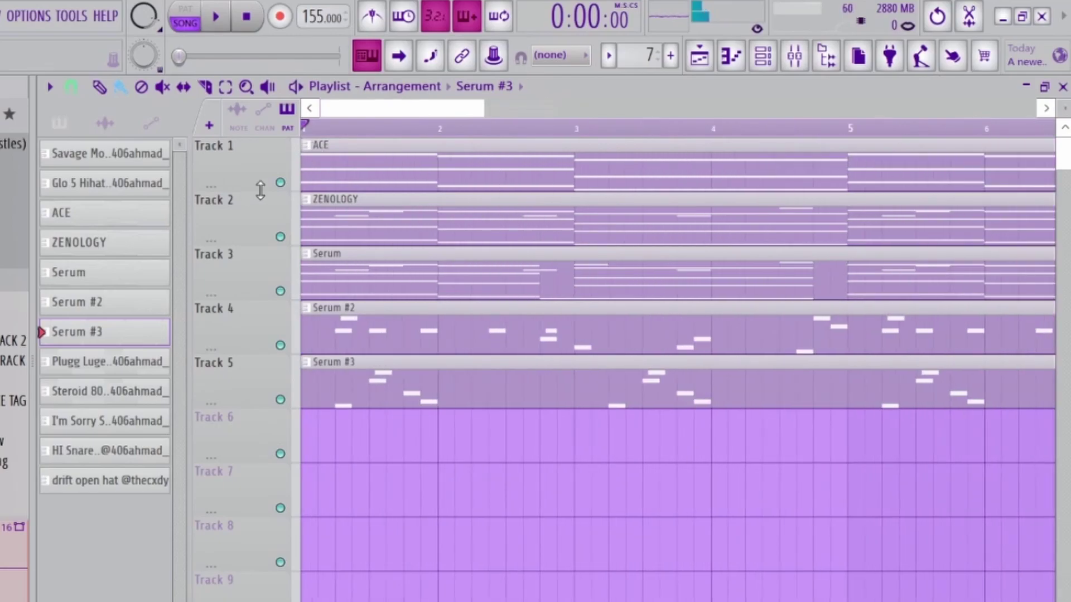
pyautogui.keyDown('ctrl'); pyautogui.click(280, 183); pyautogui.keyUp('ctrl')
pyautogui.click(366, 164)
pyautogui.doubleClick(365, 164)
pyautogui.scroll(3, 369, 216)
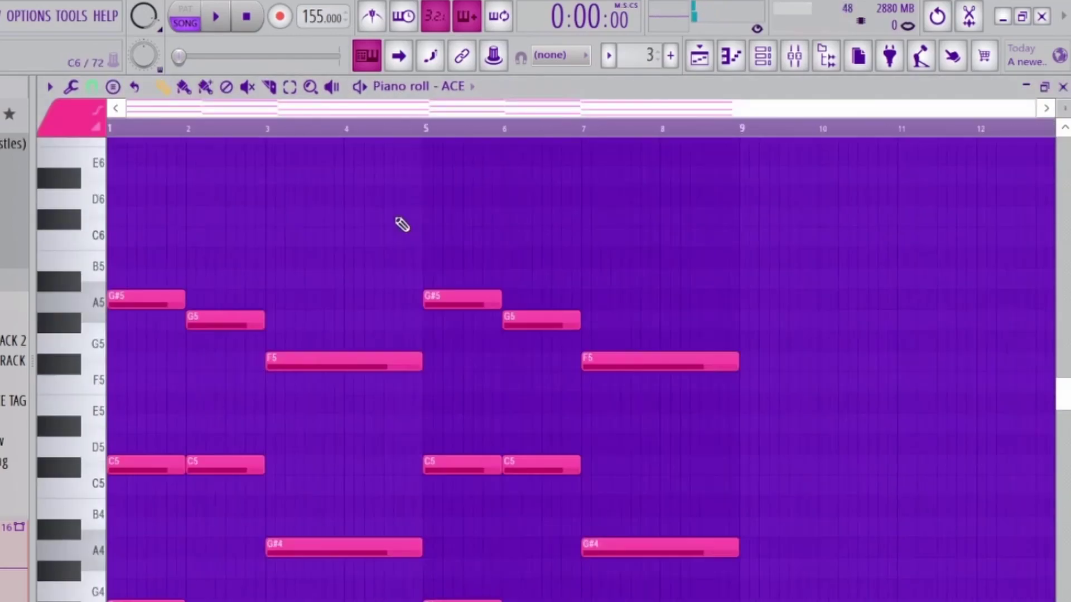
# Show and dismiss the ACE synth settings and the channel rack
pyautogui.click(763, 55)
pyautogui.click(519, 292)
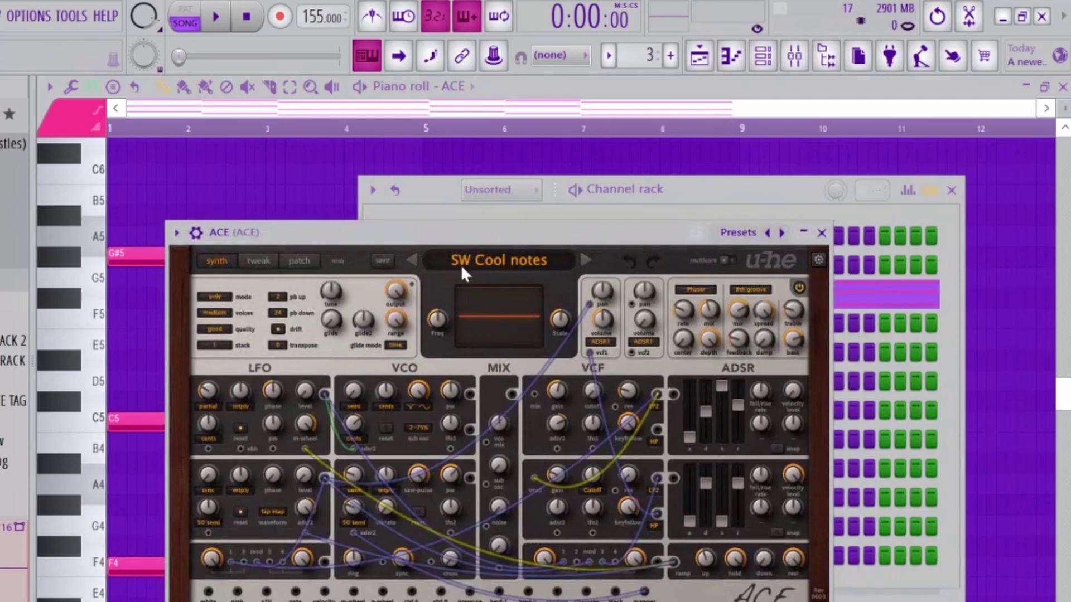
pyautogui.click(821, 232)
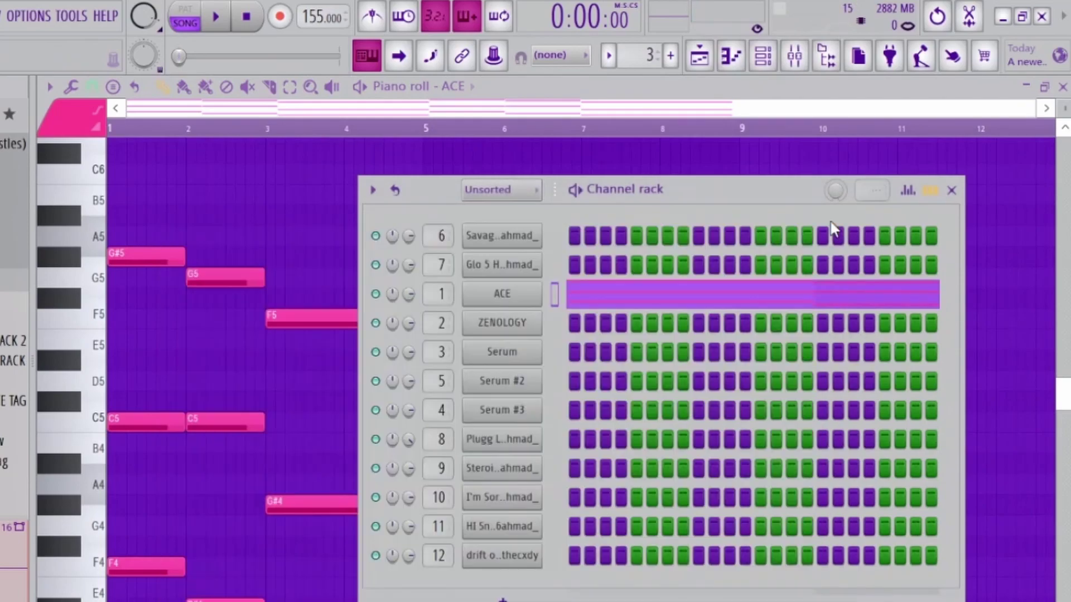
pyautogui.click(952, 190)
pyautogui.scroll(2, 240, 125)
pyautogui.scroll(-1, 109, 188)
pyautogui.scroll(-1, 109, 188)
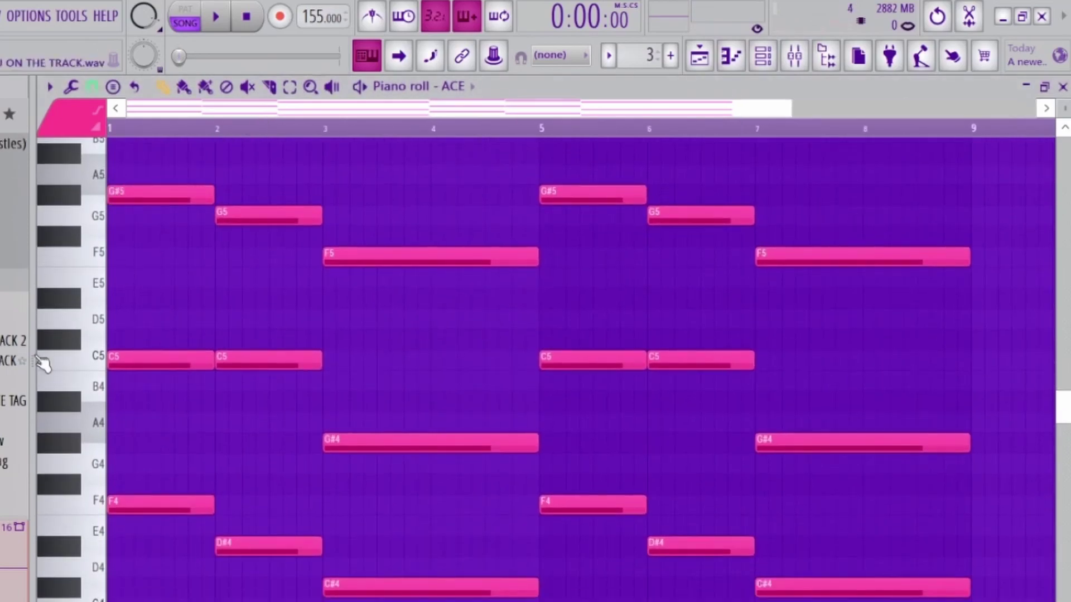
# Drop the G#5 note an octave and restore it three times, then play ACE
pyautogui.hotkey('ctrl', 'Down')
pyautogui.hotkey('ctrl', 'Up')
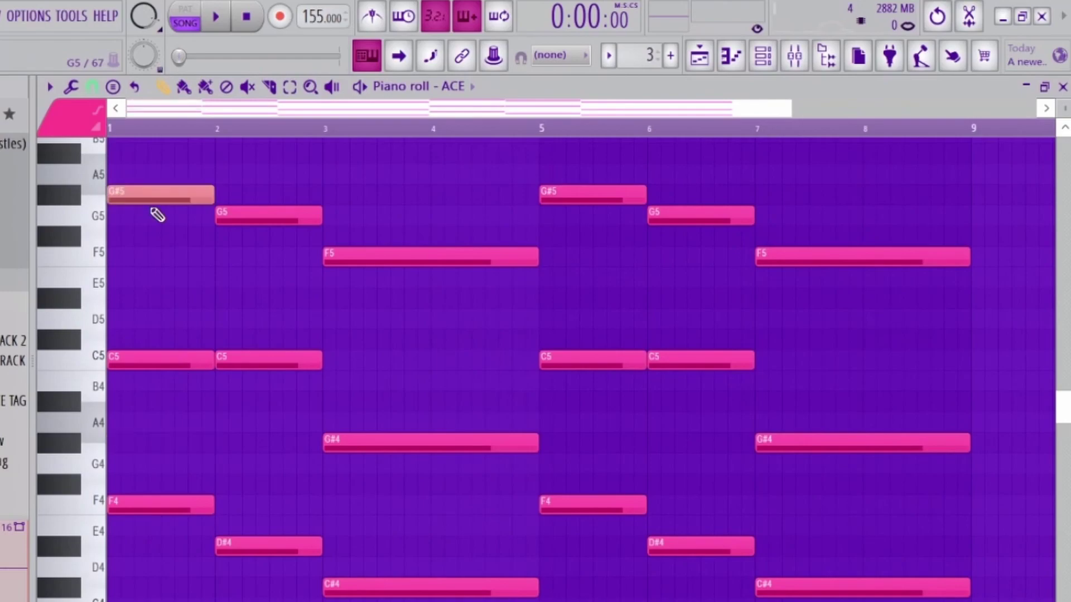
pyautogui.hotkey('ctrl', 'Down')
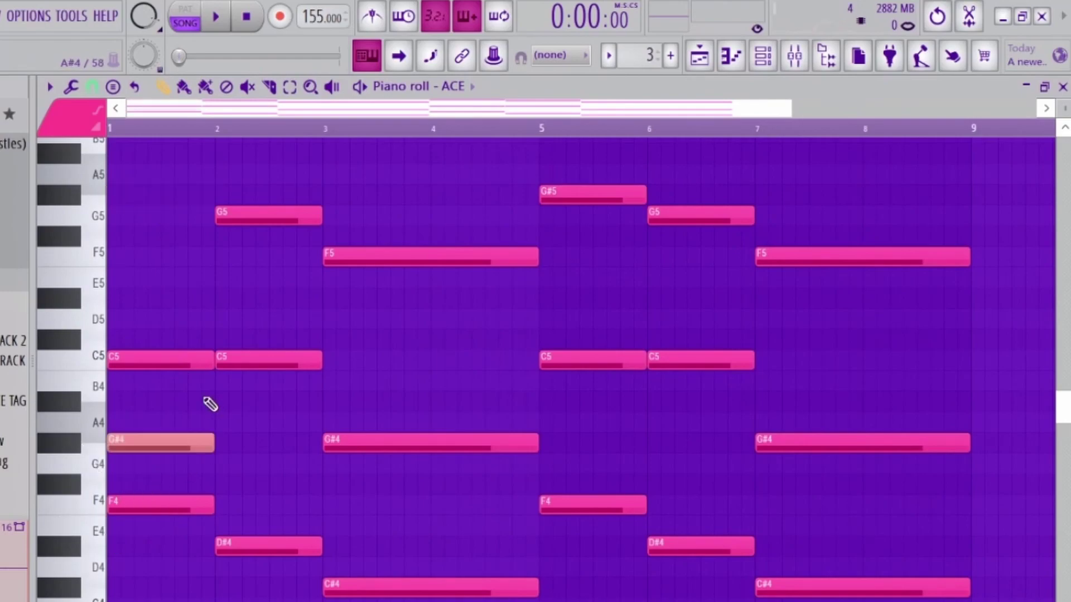
pyautogui.hotkey('ctrl', 'Up')
pyautogui.hotkey('ctrl', 'Down')
pyautogui.hotkey('ctrl', 'Up')
pyautogui.scroll(1, 187, 116)
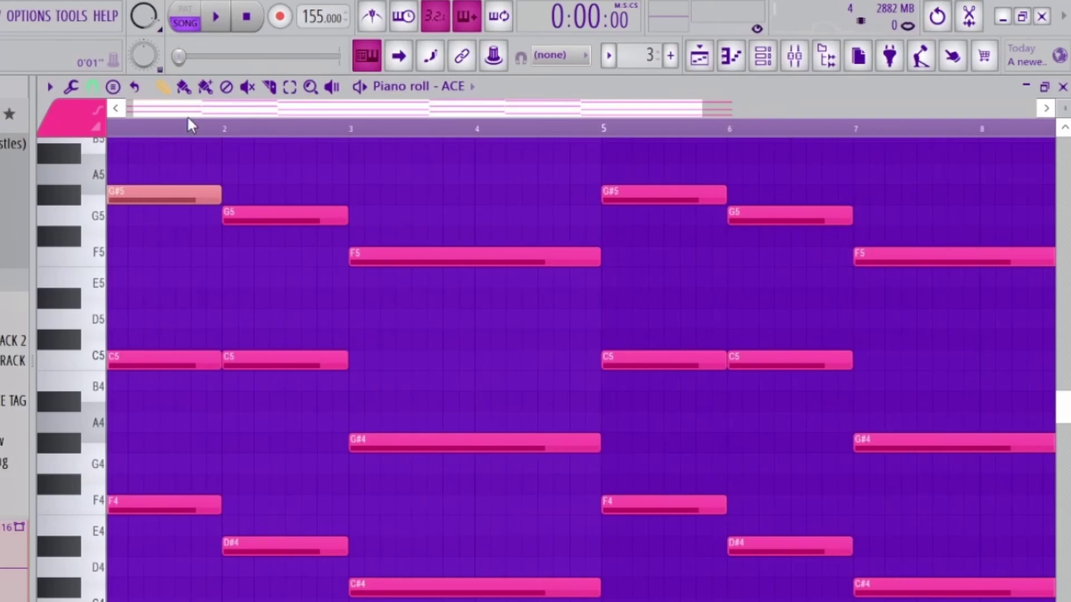
pyautogui.scroll(-3, 186, 116)
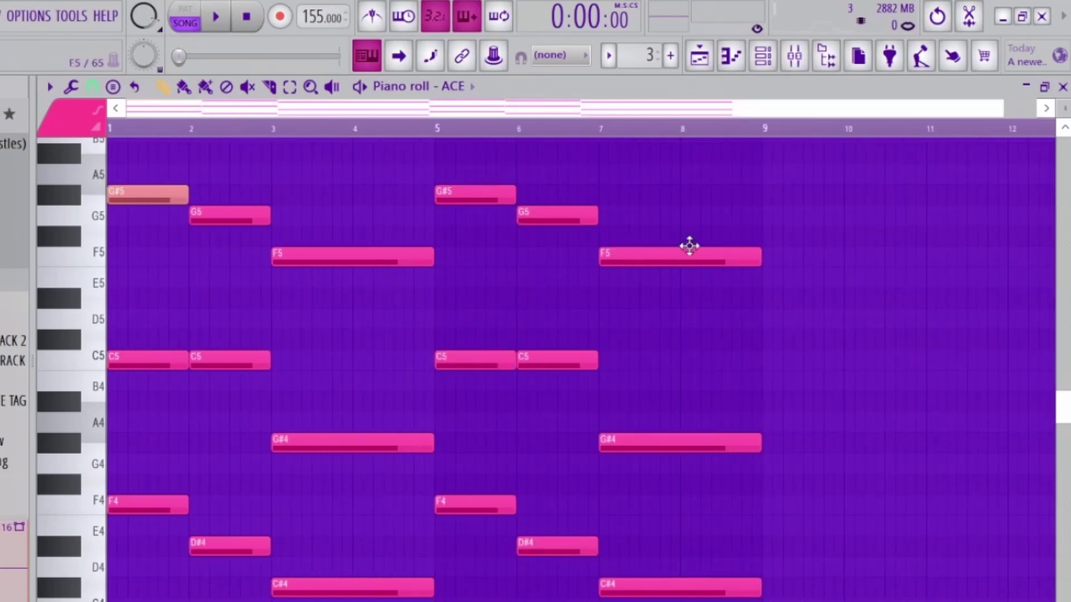
pyautogui.press('space')
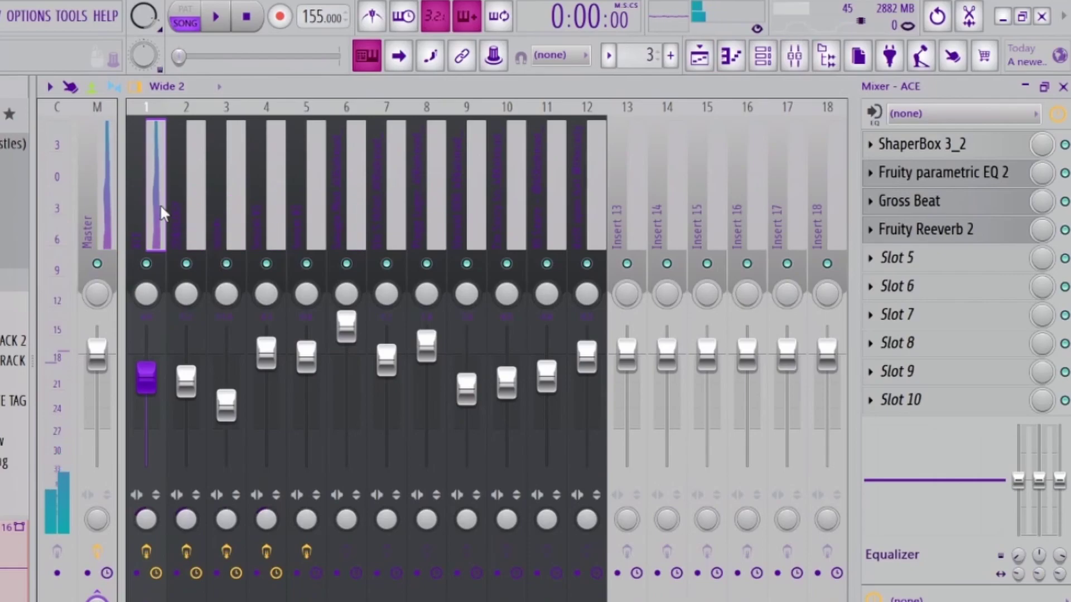
# Show ShaperBox's time-shaping step envelope on ACE and play to hear it
pyautogui.click(987, 151)
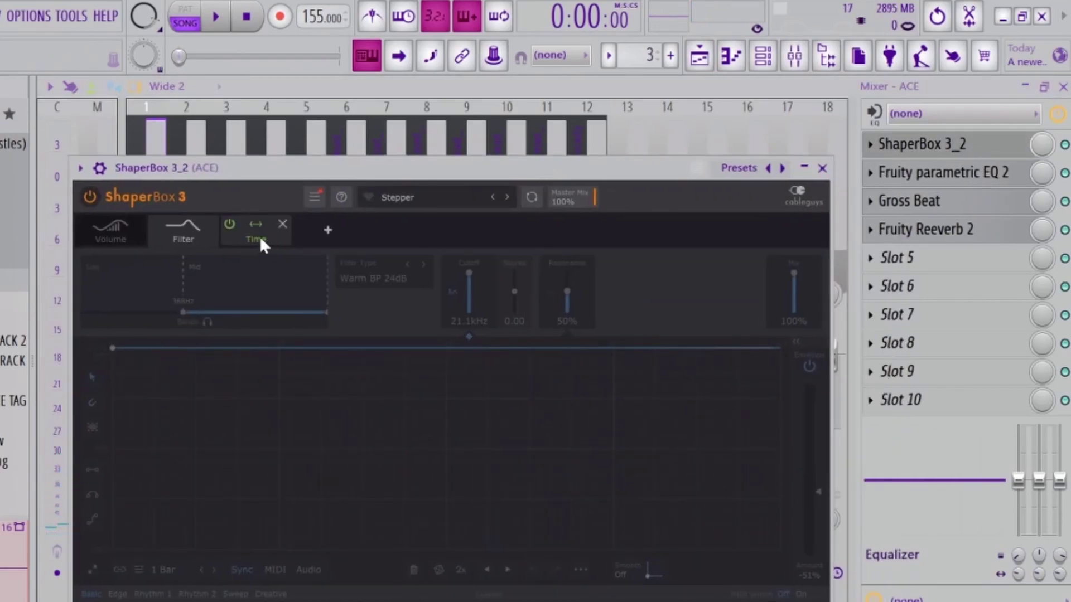
pyautogui.click(267, 236)
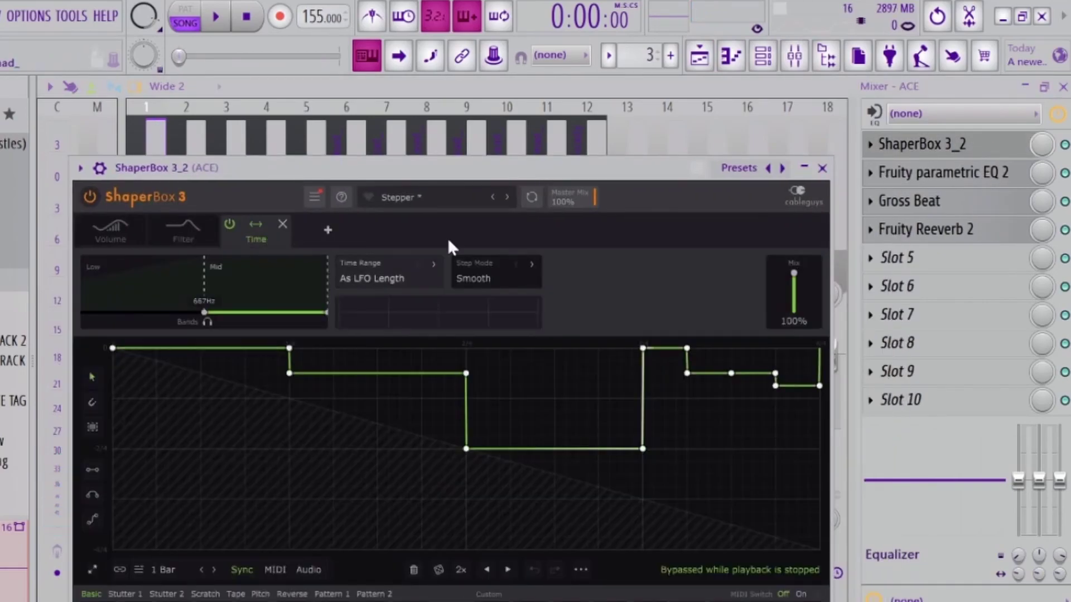
pyautogui.press('space')
# Set ACE's Gross Beat to the 1 Beat Gate pattern and play it
pyautogui.click(941, 205)
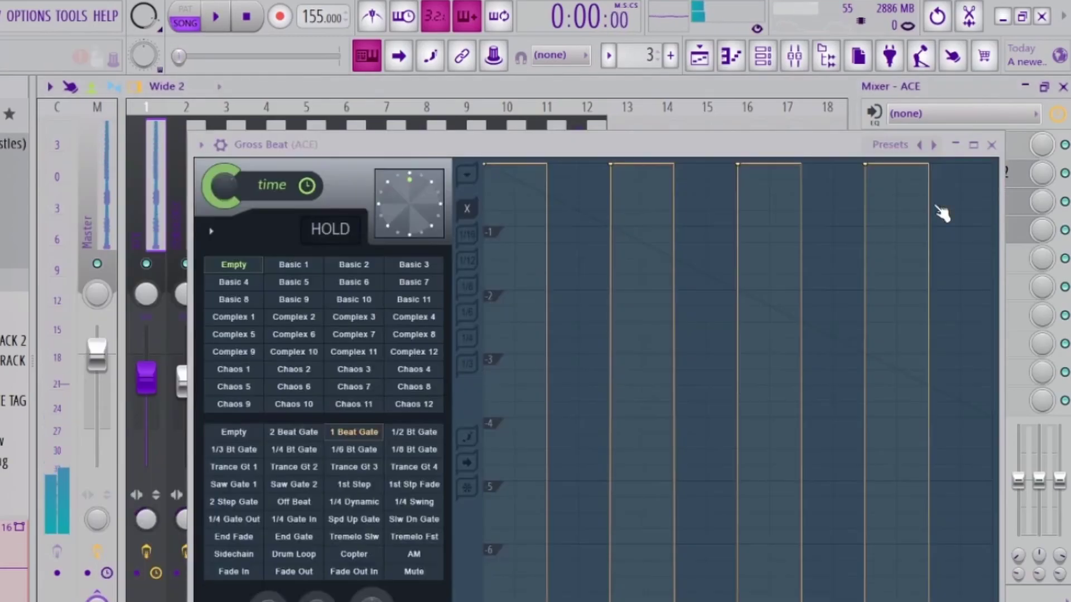
pyautogui.moveTo(586, 144); pyautogui.dragTo(506, 106)
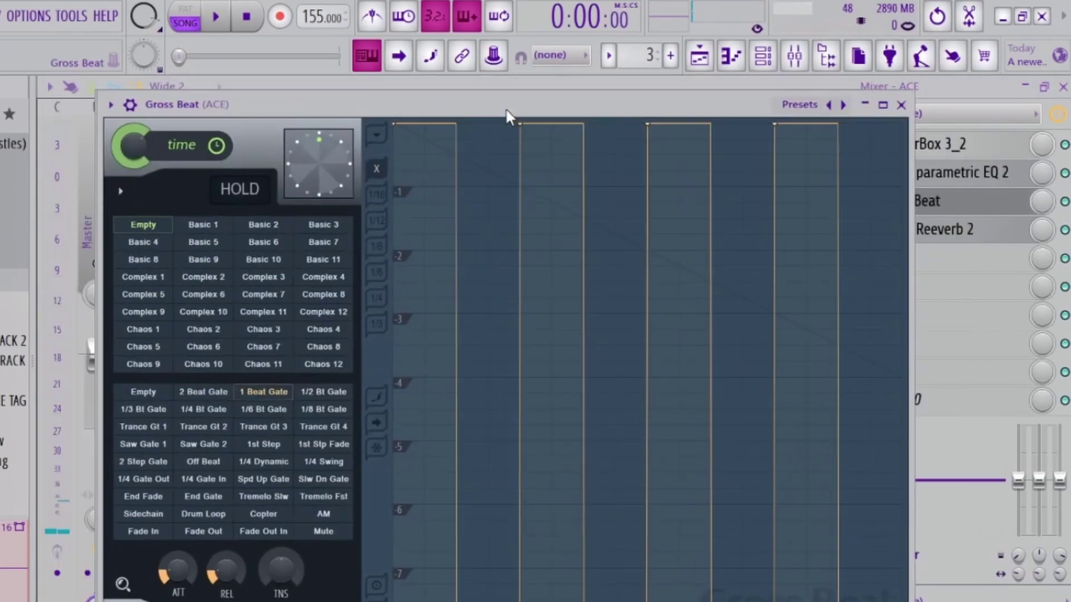
pyautogui.click(274, 394)
pyautogui.press('space')
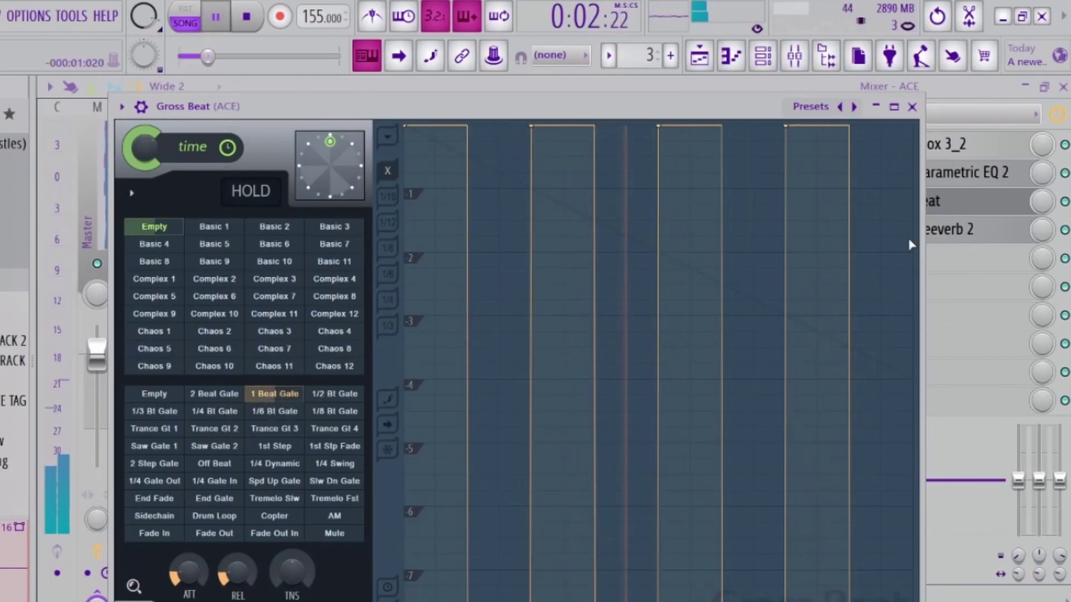
# Stop playback and open the ZENOLOGY clip's notes from the playlist
pyautogui.press('space')
pyautogui.click(724, 60)
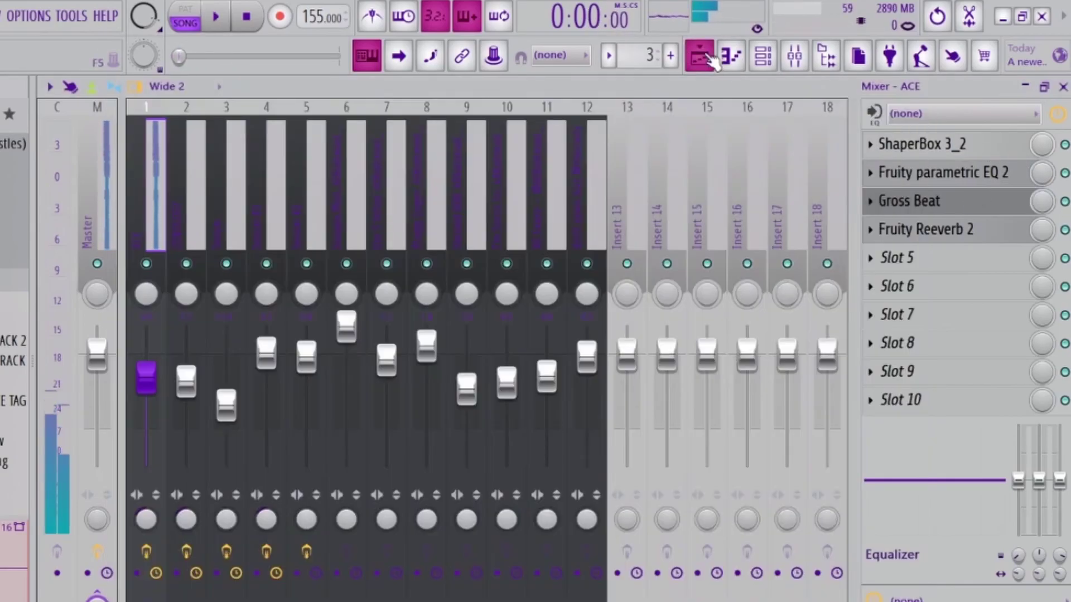
pyautogui.click(701, 58)
pyautogui.scroll(-2, 366, 212)
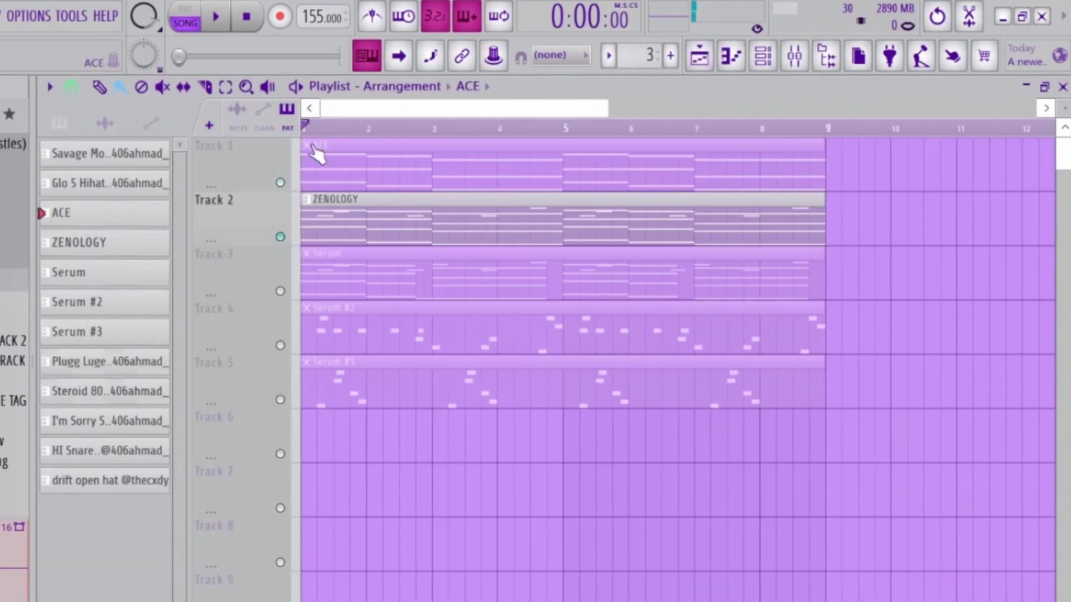
pyautogui.scroll(1, 317, 155)
pyautogui.doubleClick(385, 234)
pyautogui.scroll(3, 220, 271)
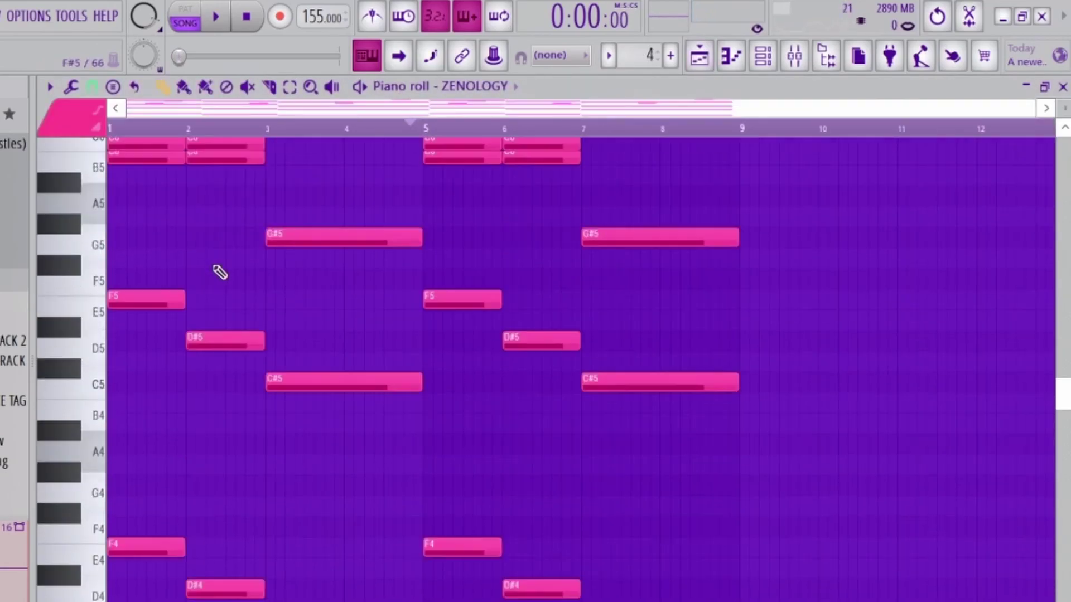
pyautogui.scroll(1, 381, 300)
pyautogui.scroll(2, 256, 210)
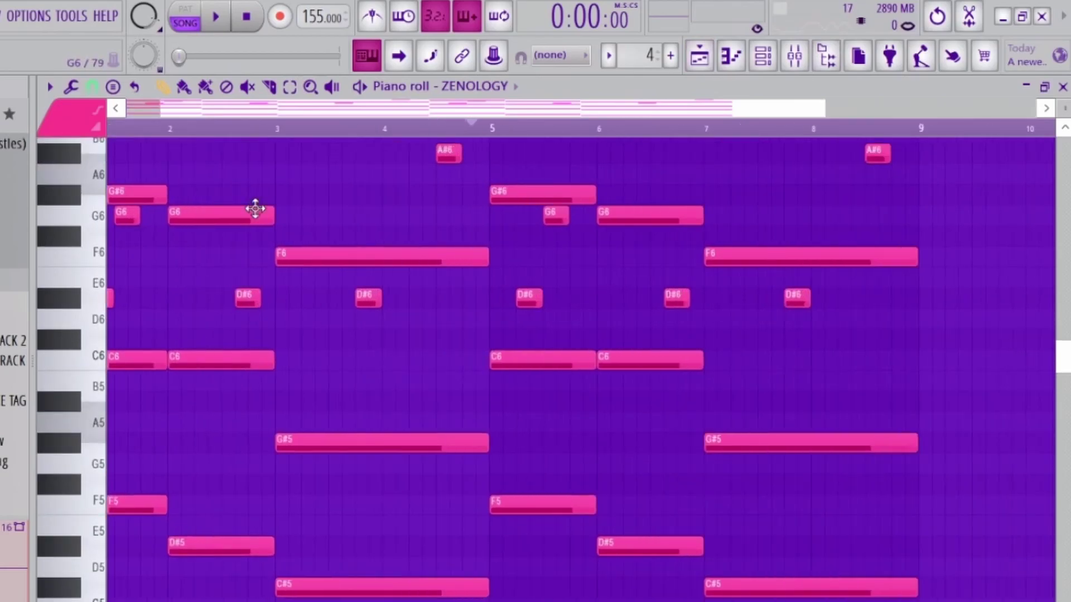
# Close the synth settings and channel rack, reopen ZENOLOGY's notes, and play them
pyautogui.press('Escape')
pyautogui.click(435, 249)
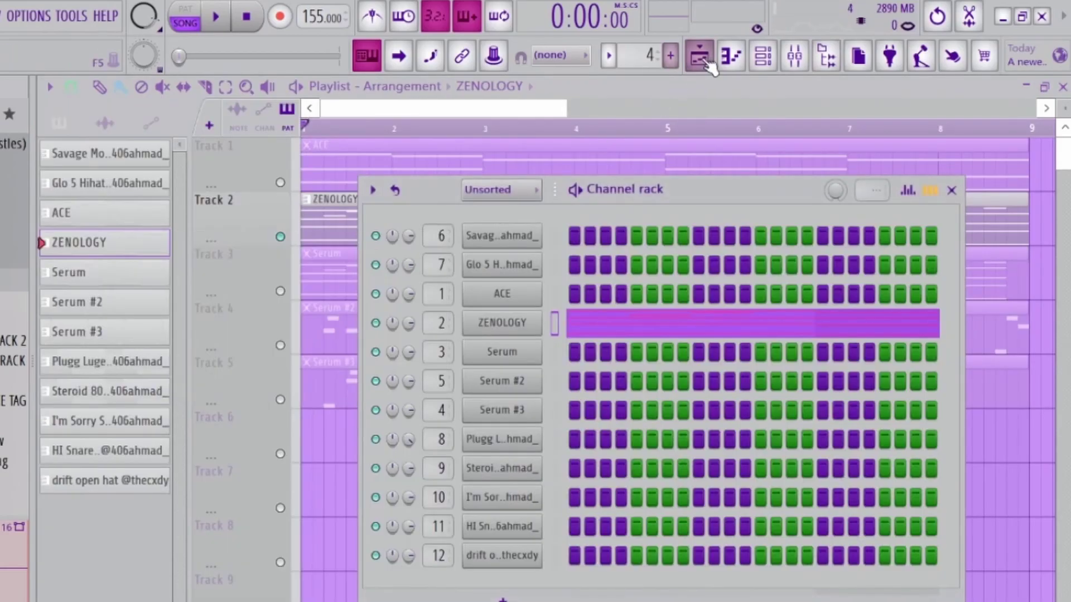
pyautogui.click(699, 55)
pyautogui.doubleClick(399, 204)
pyautogui.scroll(-2, 213, 362)
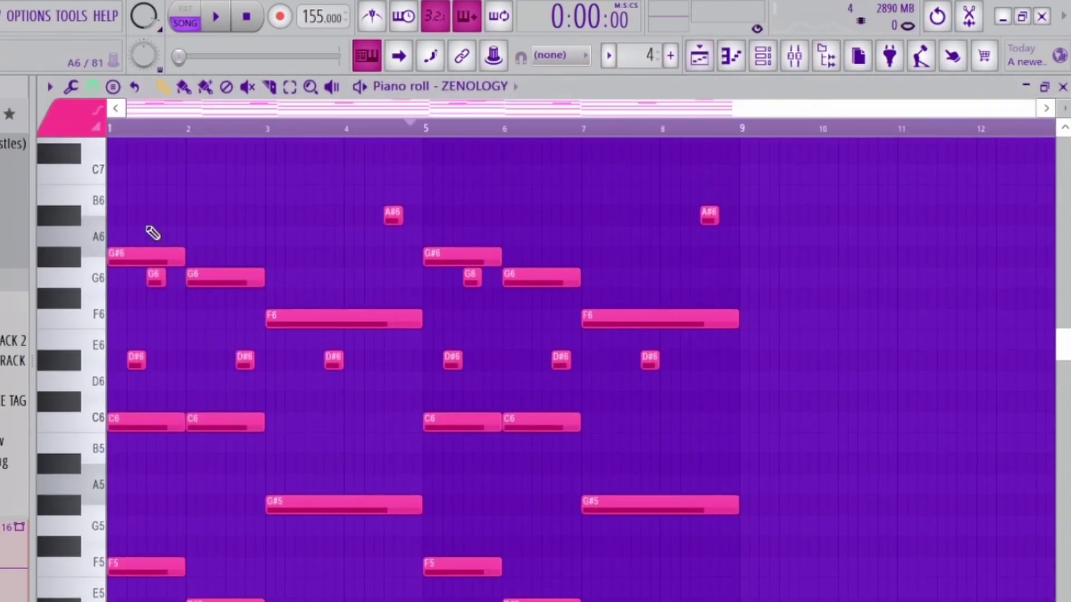
pyautogui.scroll(2, 234, 173)
pyautogui.hscroll(-1, 118, 351)
pyautogui.scroll(-2, 191, 120)
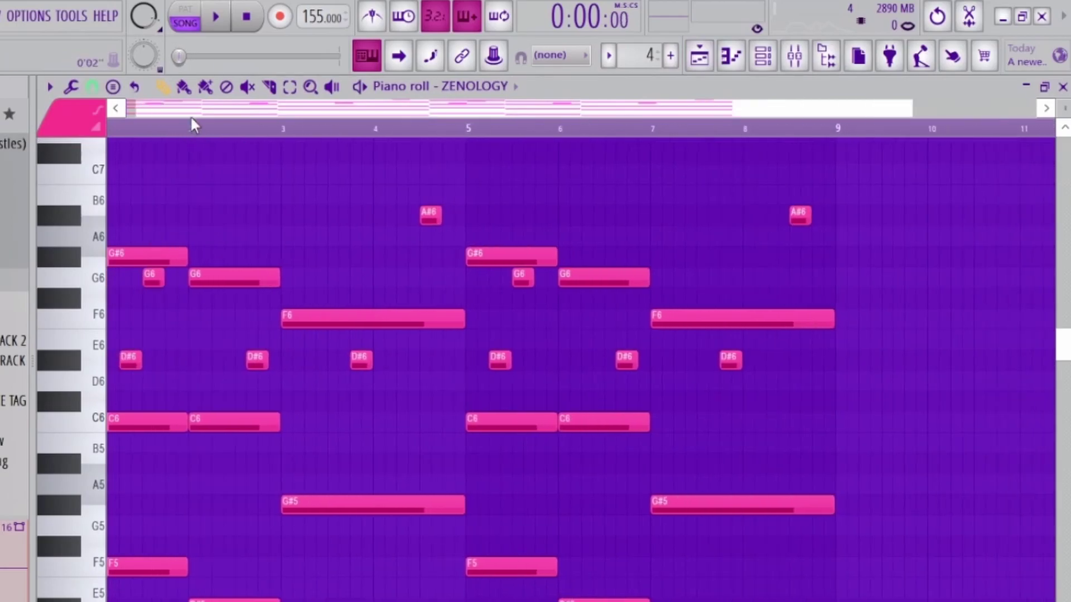
pyautogui.scroll(-3, 171, 378)
pyautogui.press('space')
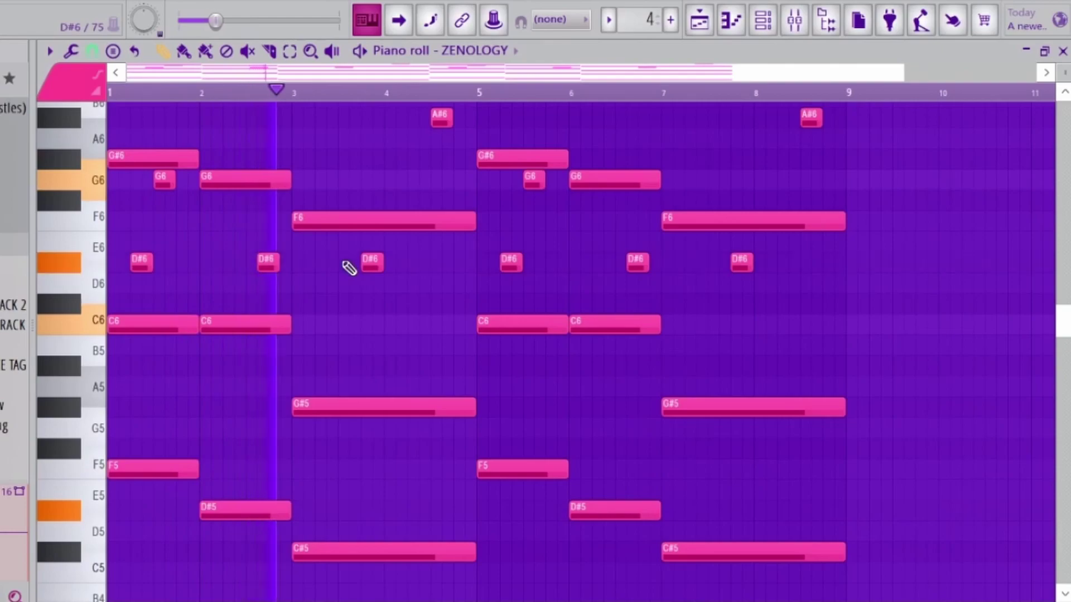
pyautogui.scroll(2, 506, 306)
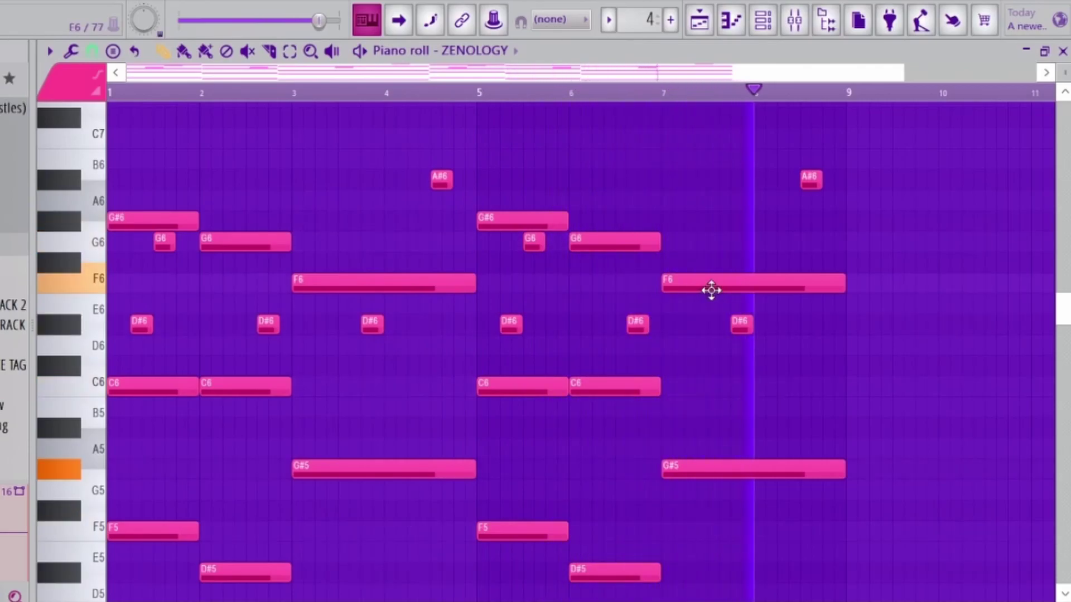
# Open and close each ShaperBox 3_2 on ZENOLOGY's insert, then show the playlist
pyautogui.click(777, 25)
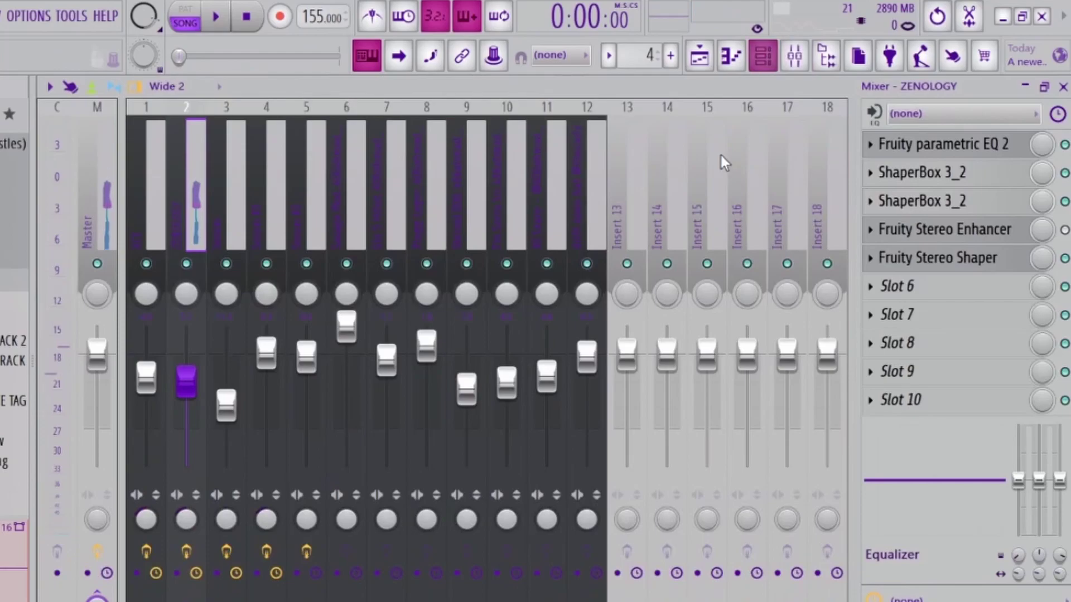
pyautogui.click(960, 174)
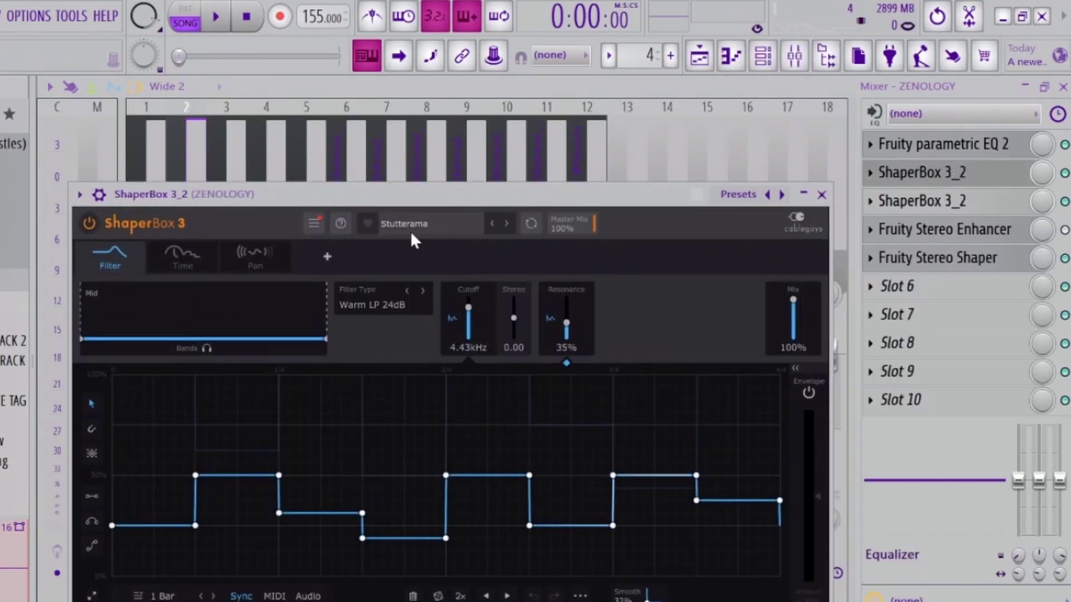
pyautogui.click(941, 205)
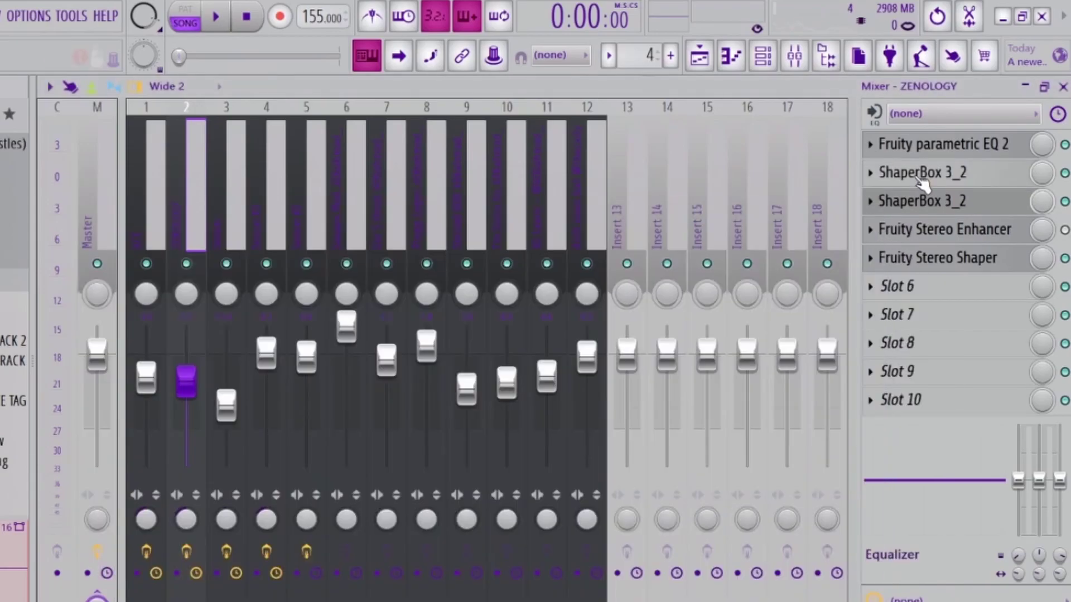
pyautogui.click(912, 175)
pyautogui.click(929, 204)
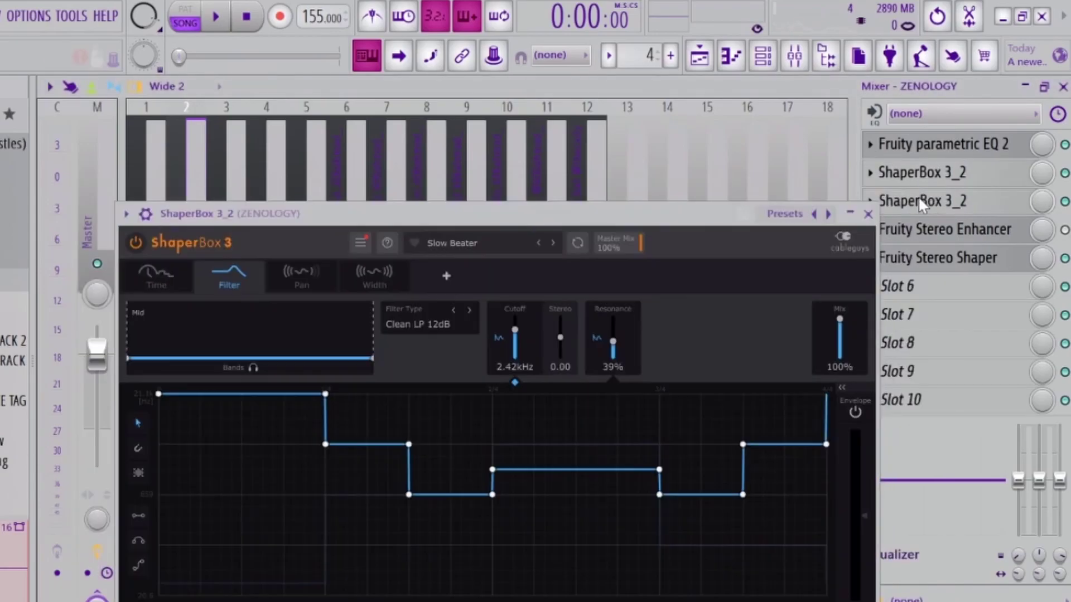
pyautogui.press('Escape')
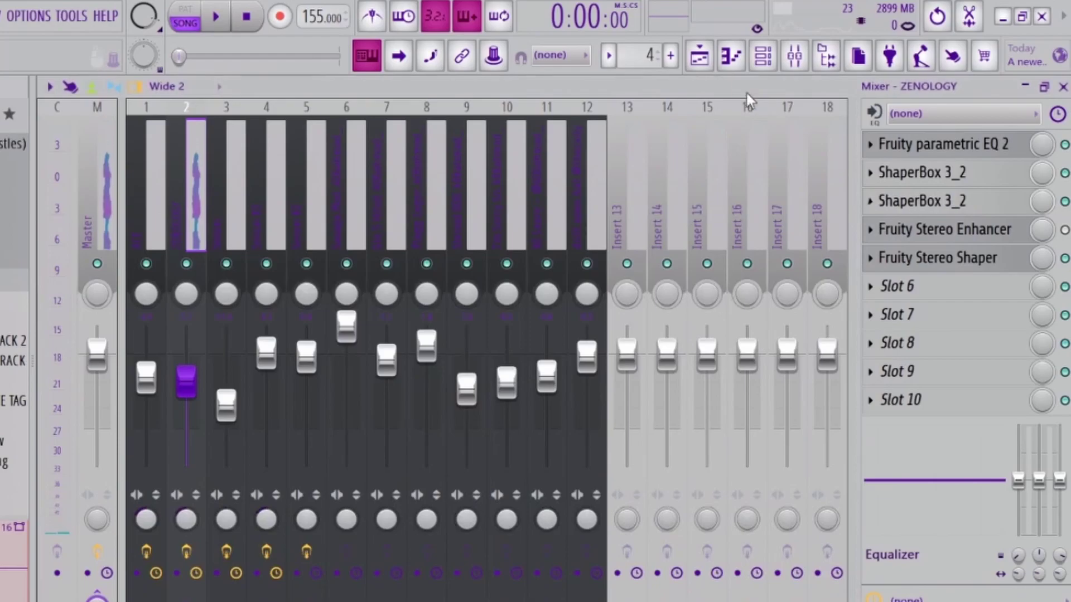
pyautogui.press('F5')
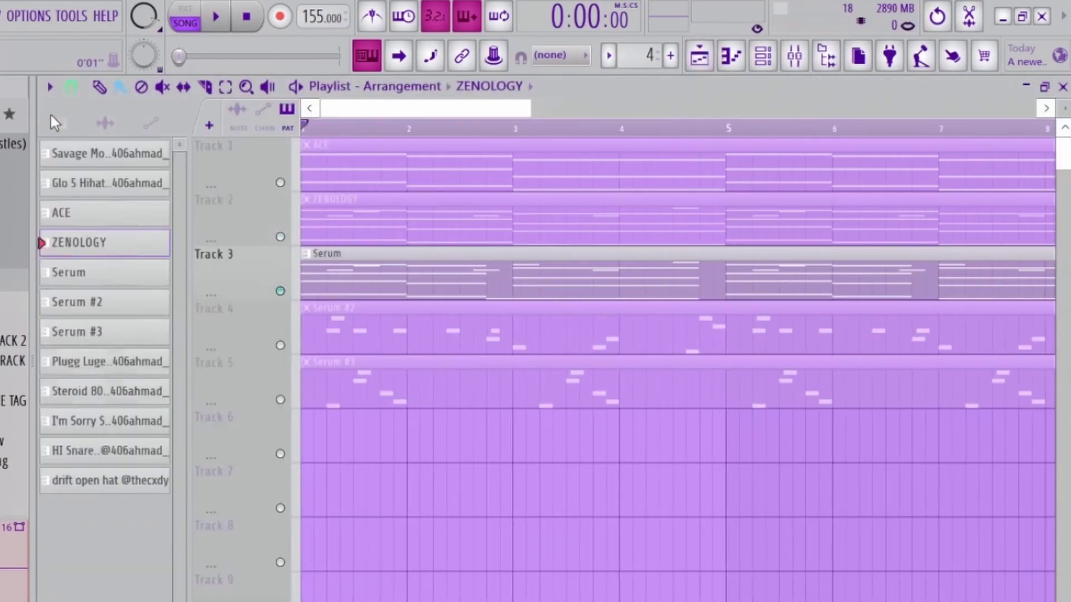
# Open the Serum chord pattern's notes and play its eight bars
pyautogui.doubleClick(390, 290)
pyautogui.scroll(-3, 203, 294)
pyautogui.scroll(3, 252, 310)
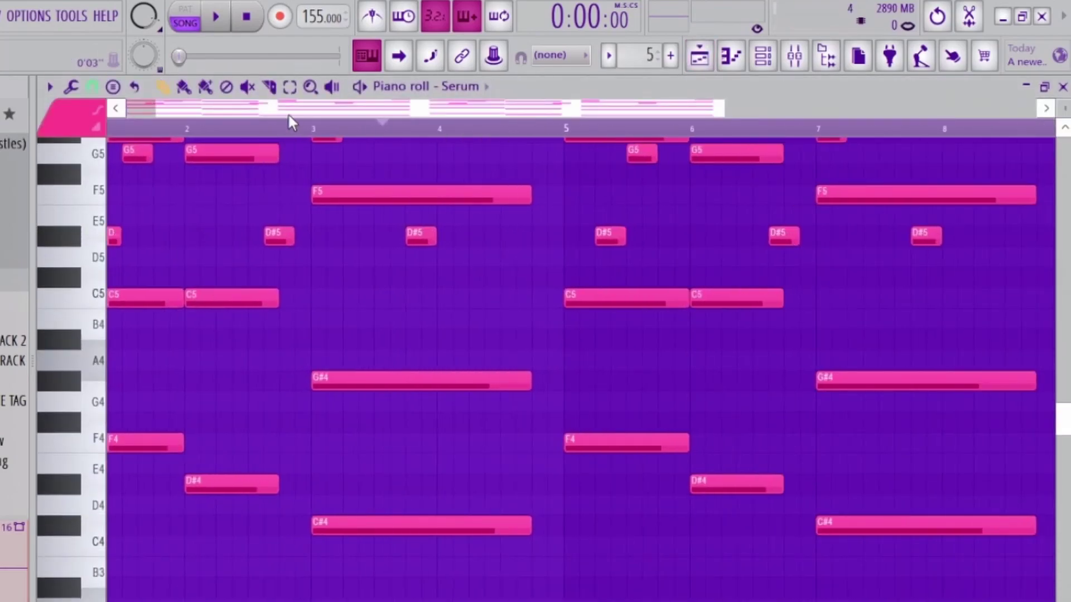
pyautogui.press('F5')
pyautogui.doubleClick(377, 248)
pyautogui.keyDown('ctrl'); pyautogui.scroll(-2, 430, 281); pyautogui.keyUp('ctrl')
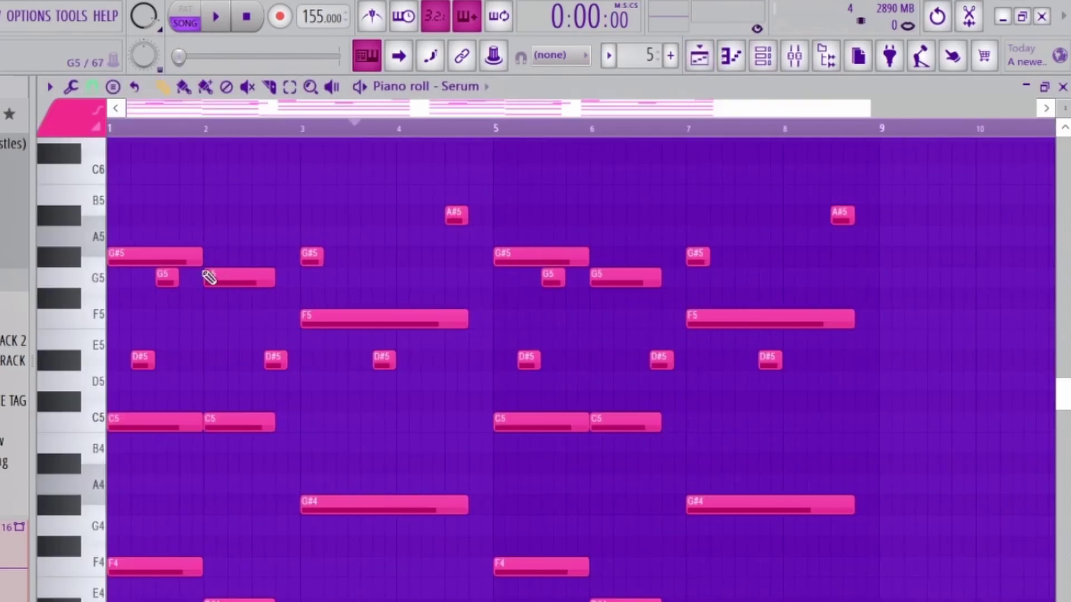
pyautogui.scroll(-2, 210, 277)
pyautogui.scroll(2, 232, 290)
pyautogui.press('space')
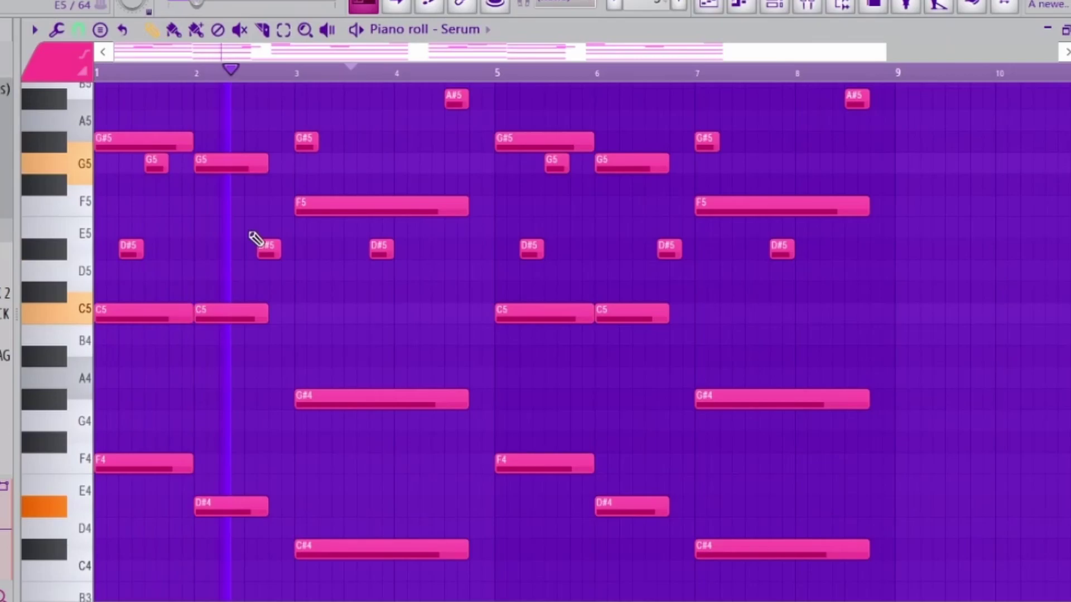
pyautogui.scroll(2, 521, 297)
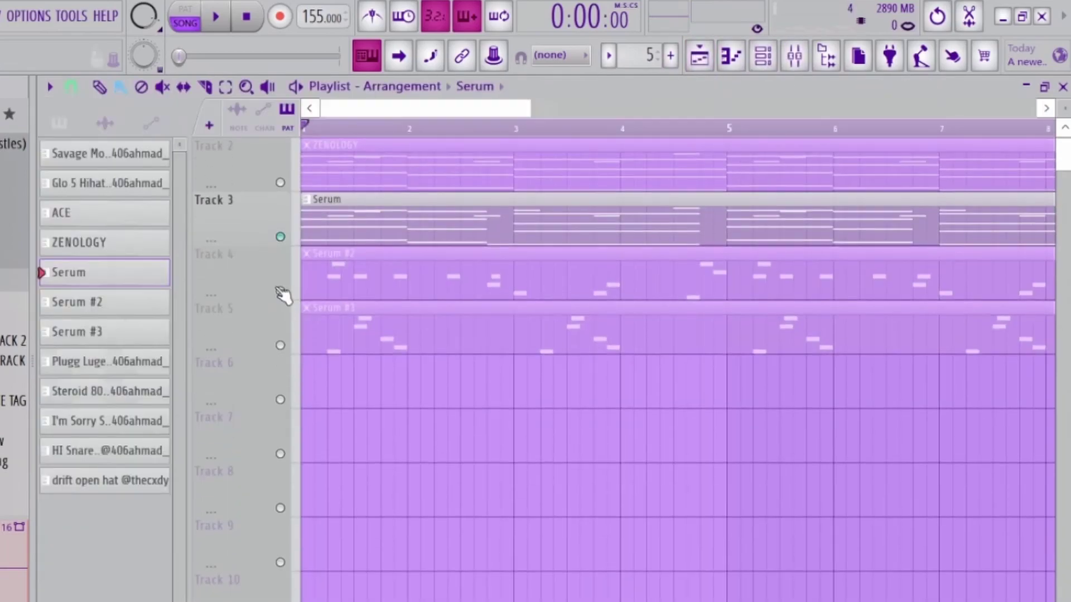
# Solo Track 4 and play Serum #2's eight-bar melody, then return to the playlist
pyautogui.rightClick(280, 292)
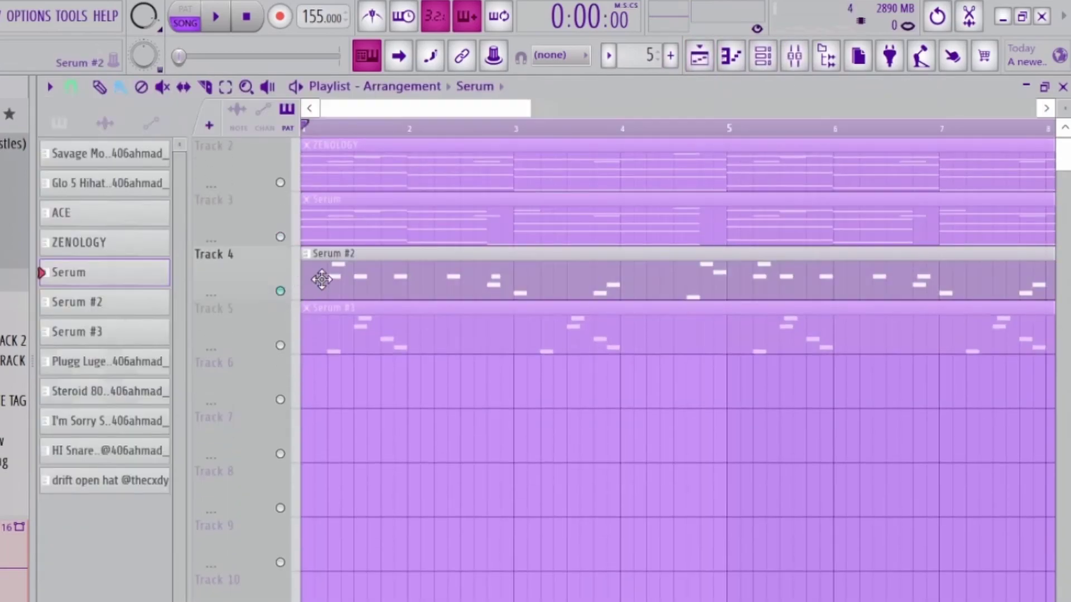
pyautogui.doubleClick(389, 274)
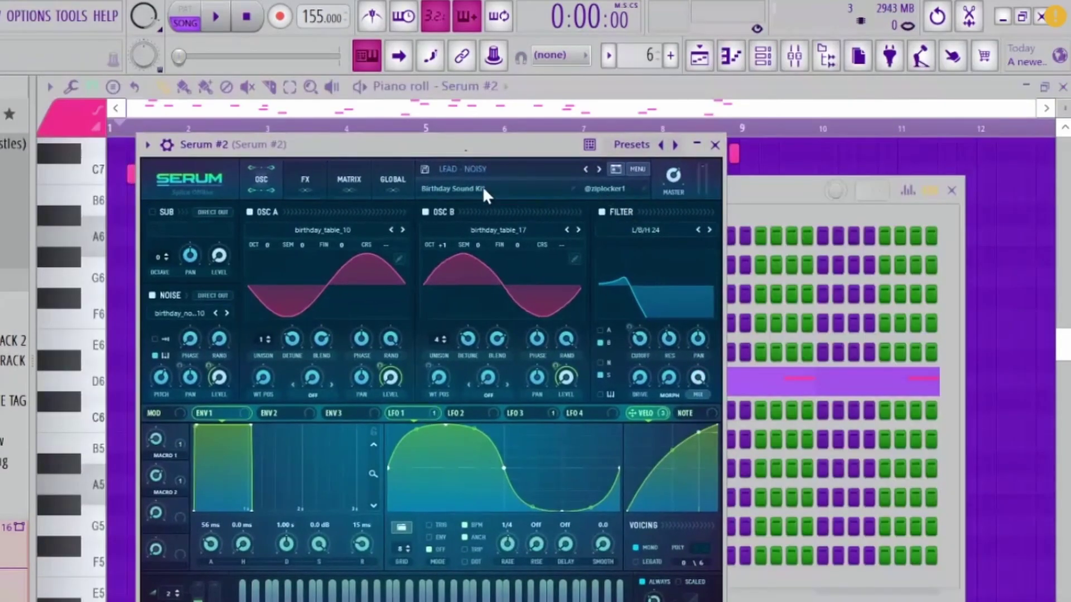
pyautogui.click(715, 145)
pyautogui.press('F6')
pyautogui.scroll(2, 112, 227)
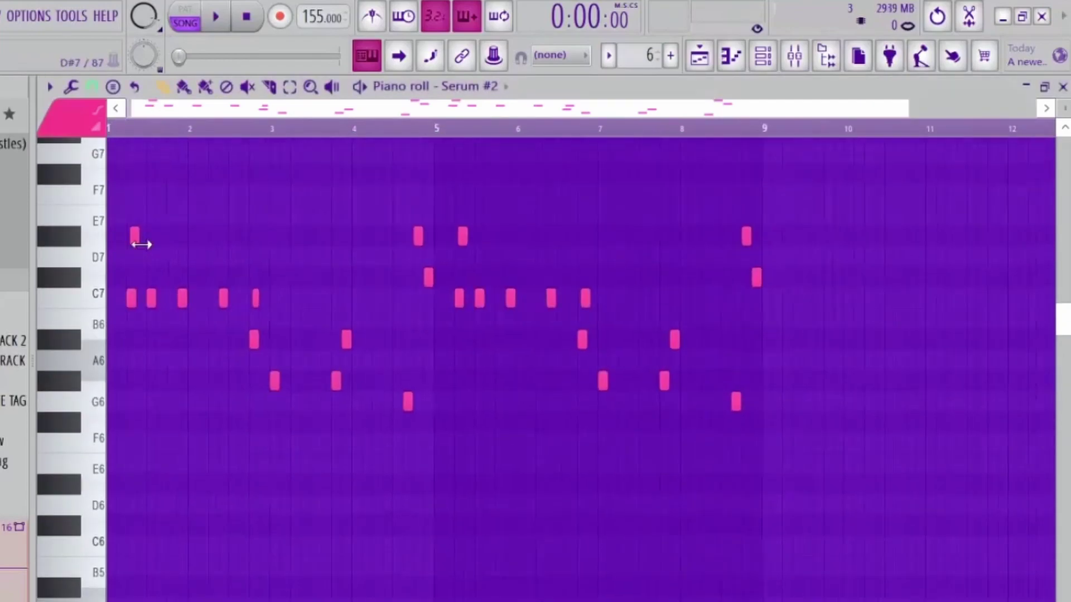
pyautogui.scroll(2, 143, 240)
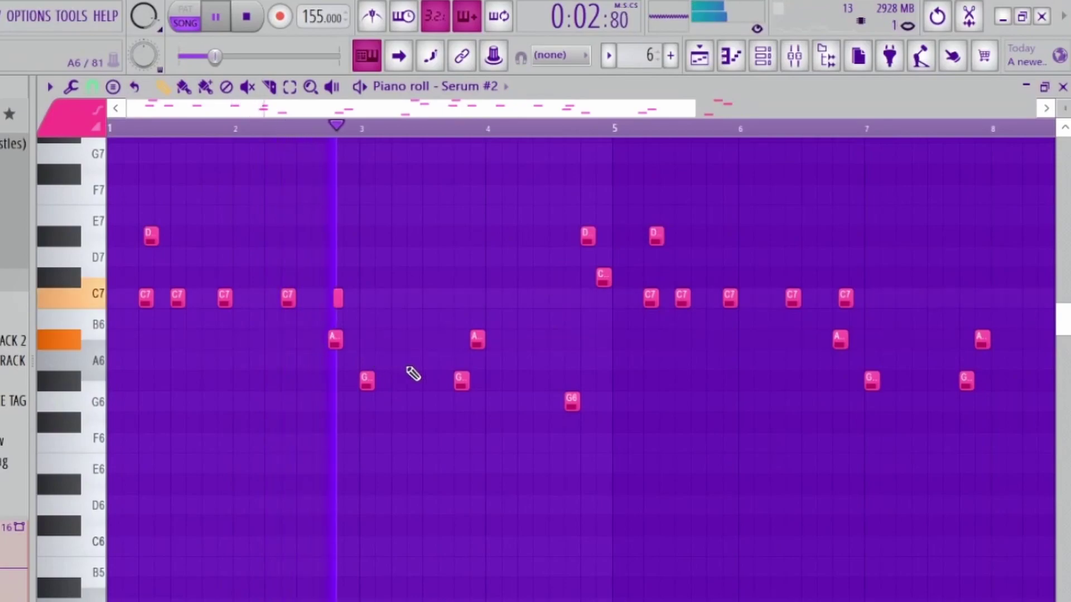
pyautogui.scroll(-2, 410, 373)
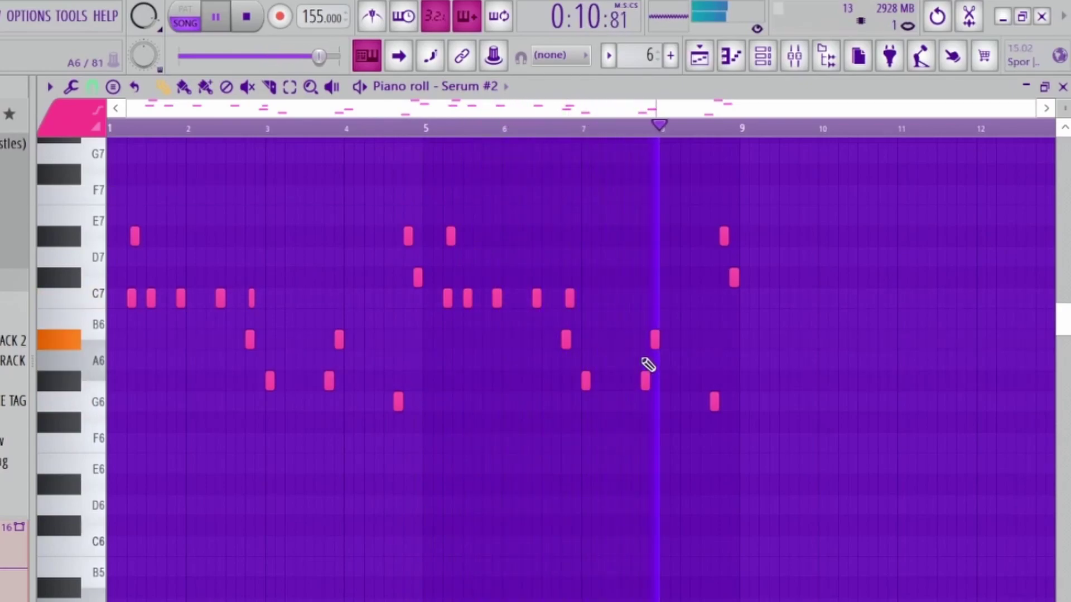
pyautogui.scroll(3, 267, 153)
pyautogui.press('space')
pyautogui.scroll(1, 139, 184)
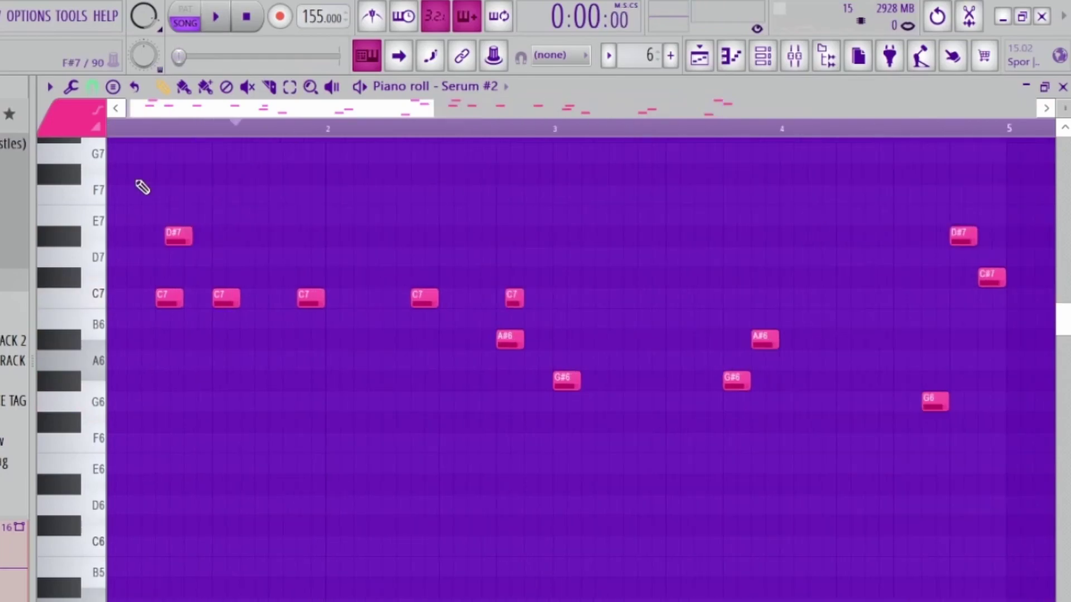
pyautogui.scroll(1, 168, 210)
pyautogui.scroll(1, 186, 234)
pyautogui.scroll(1, 248, 276)
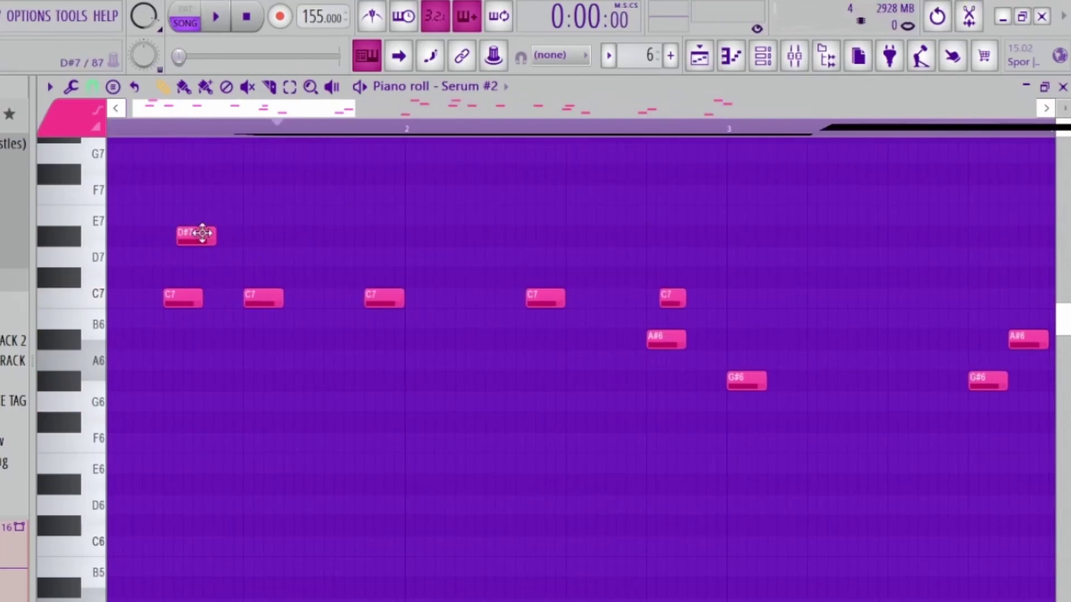
pyautogui.scroll(-1, 210, 270)
pyautogui.scroll(-1, 155, 259)
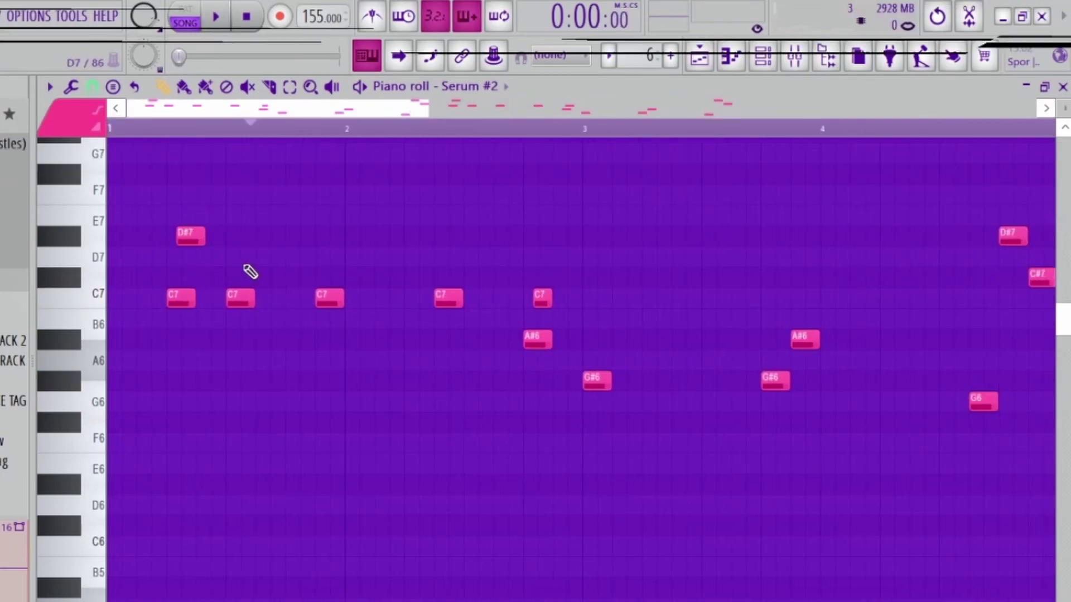
pyautogui.scroll(-2, 179, 290)
pyautogui.scroll(-1, 179, 242)
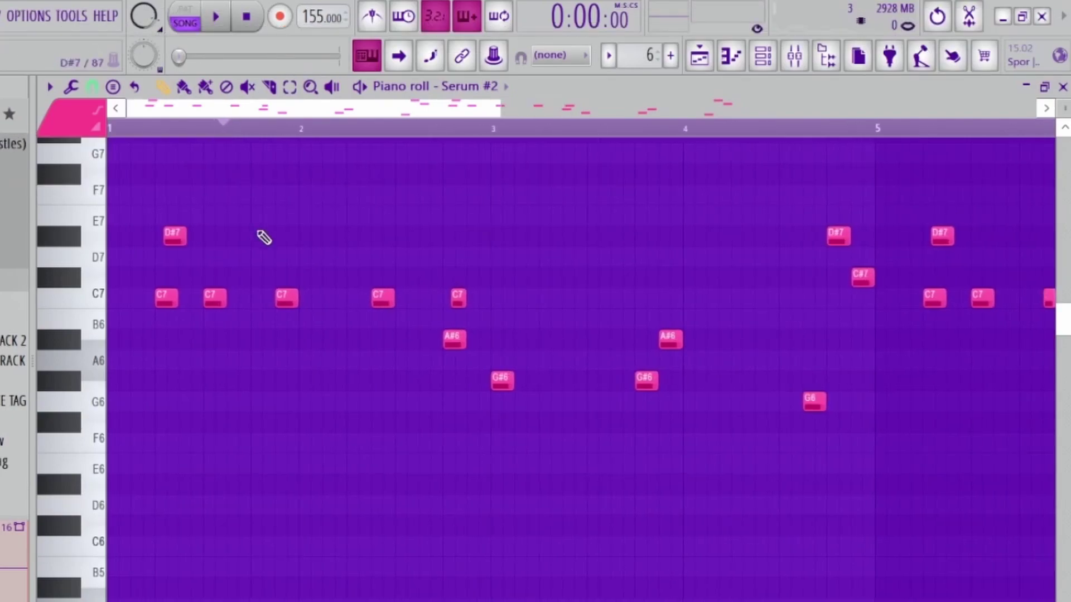
pyautogui.scroll(-2, 144, 288)
pyautogui.scroll(1, 323, 315)
pyautogui.hscroll(-1, 359, 244)
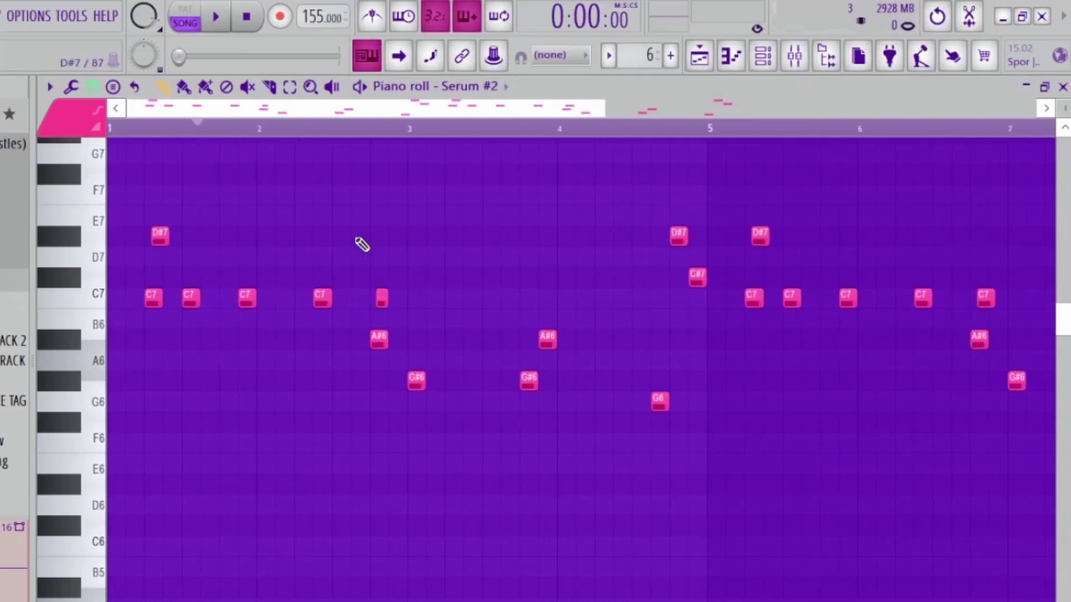
pyautogui.scroll(-1, 287, 292)
pyautogui.scroll(1, 237, 285)
pyautogui.scroll(-1, 526, 282)
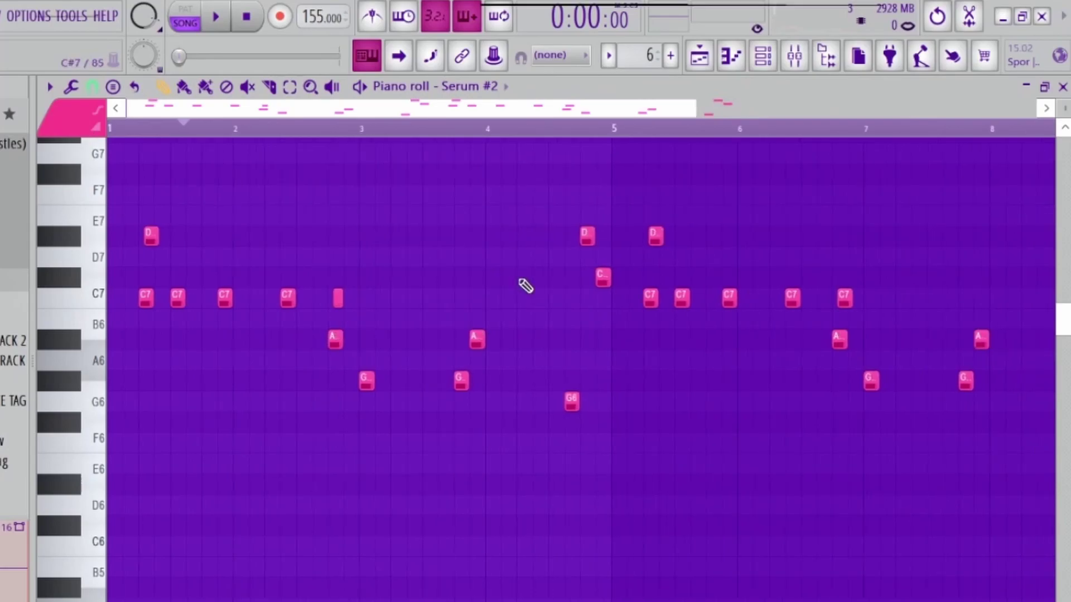
pyautogui.scroll(-2, 669, 299)
pyautogui.click(699, 55)
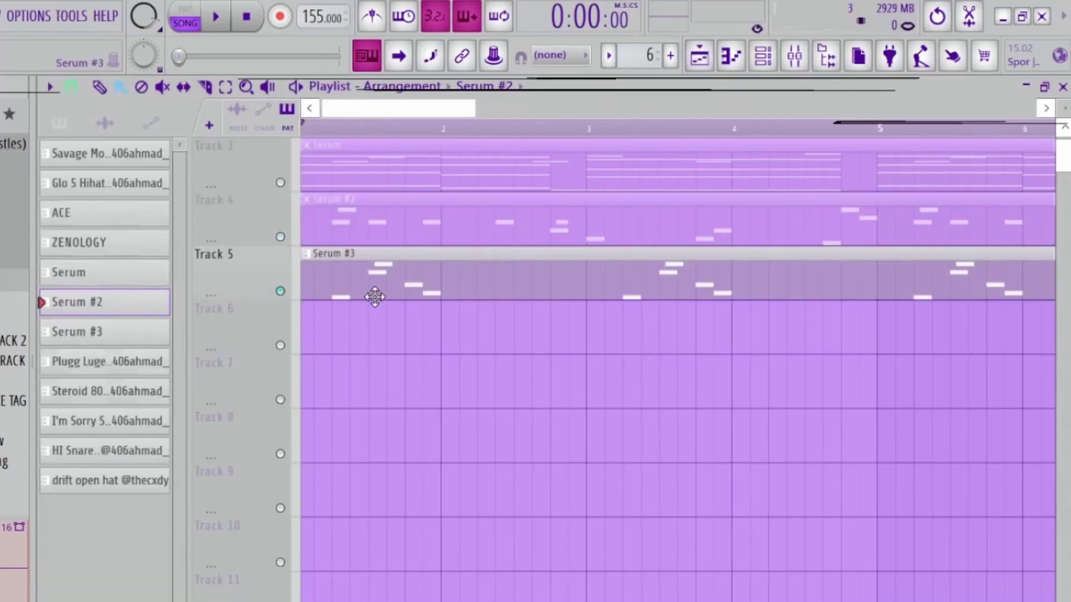
pyautogui.scroll(2, 346, 150)
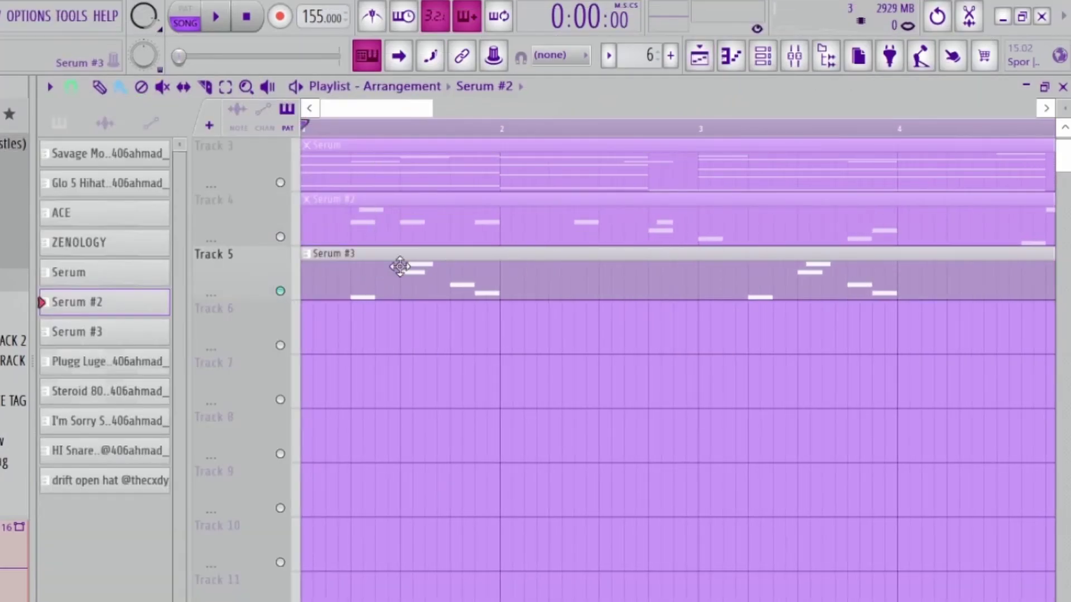
# Select the Serum #3 channel in the channel list, then hide the list
pyautogui.click(794, 60)
pyautogui.click(779, 67)
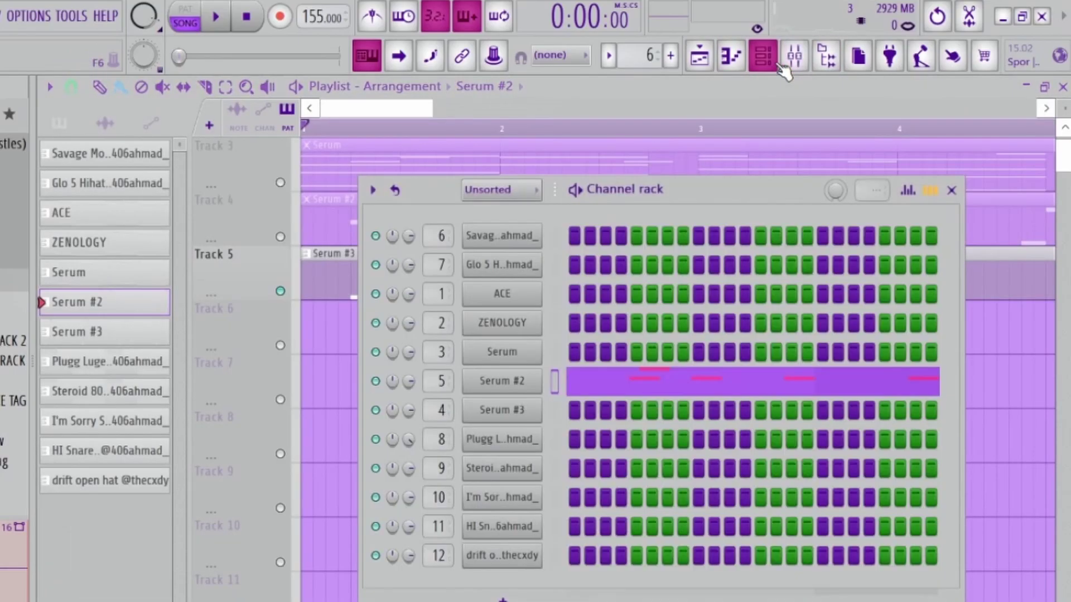
pyautogui.click(525, 425)
pyautogui.press('Escape')
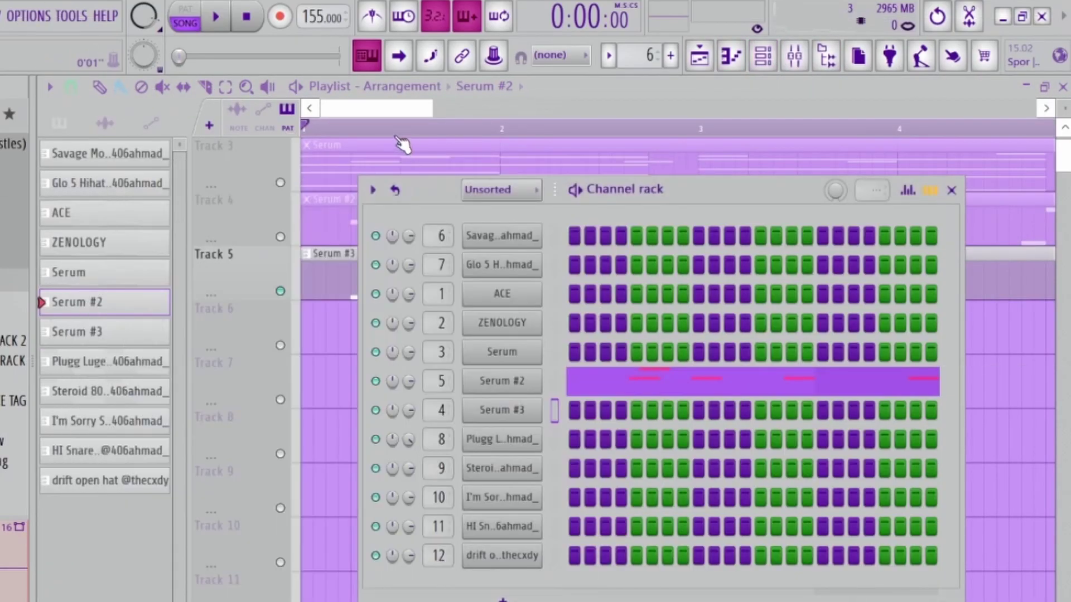
pyautogui.press('F6')
pyautogui.scroll(-3, 562, 312)
pyautogui.scroll(-1, 562, 313)
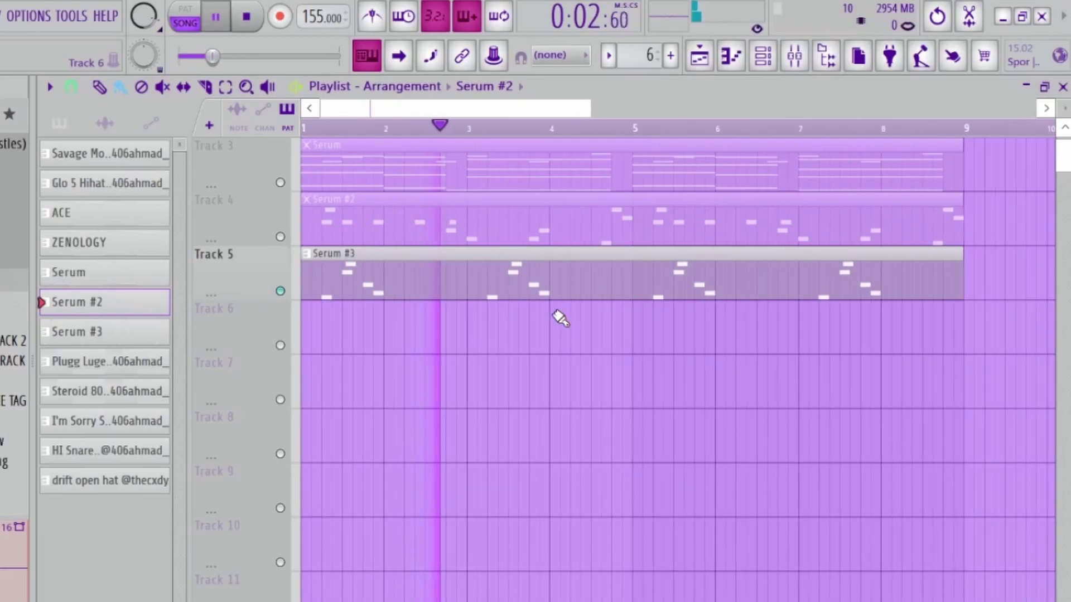
pyautogui.scroll(-1, 562, 313)
pyautogui.scroll(-1, 558, 318)
# Stop playback and review Fruity Delay 3 and ShaperBox 3_2 on Serum #3's mixer track
pyautogui.press('space')
pyautogui.press('F9')
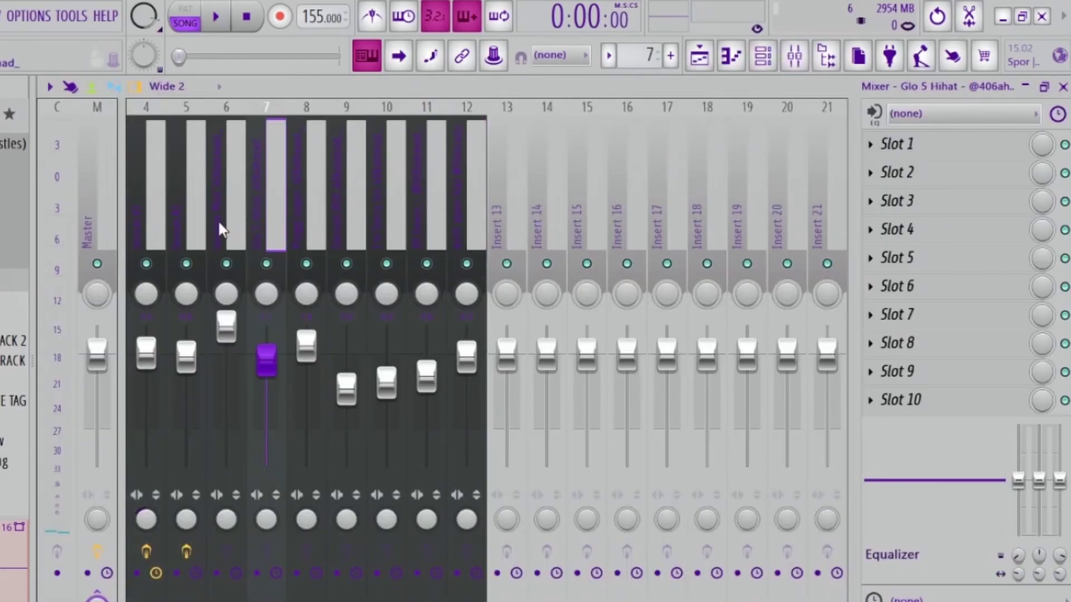
pyautogui.click(145, 192)
pyautogui.click(919, 201)
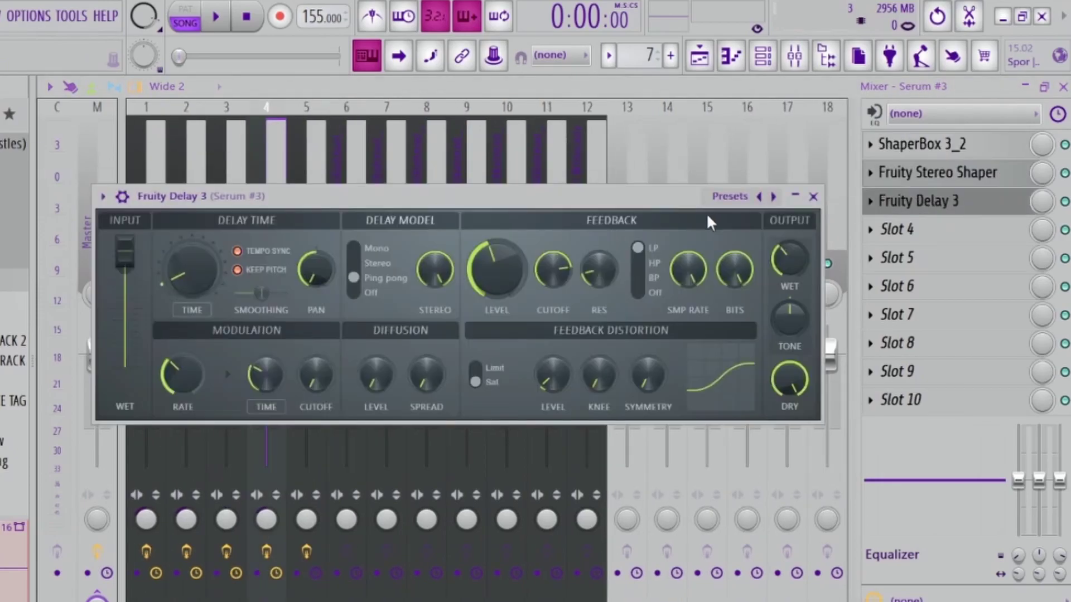
pyautogui.click(815, 197)
pyautogui.click(920, 145)
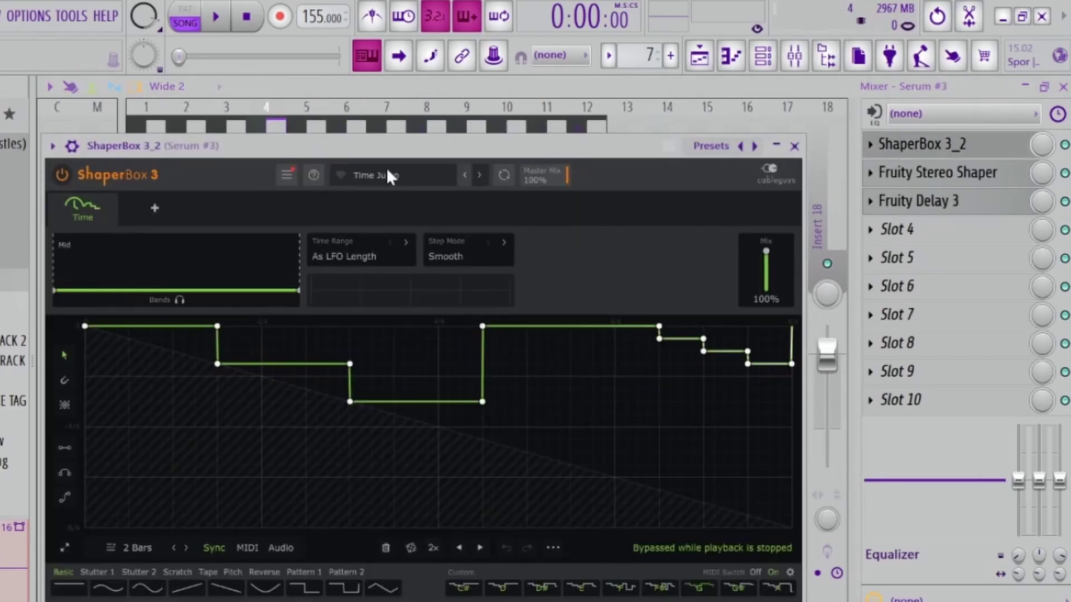
pyautogui.click(795, 147)
pyautogui.click(796, 148)
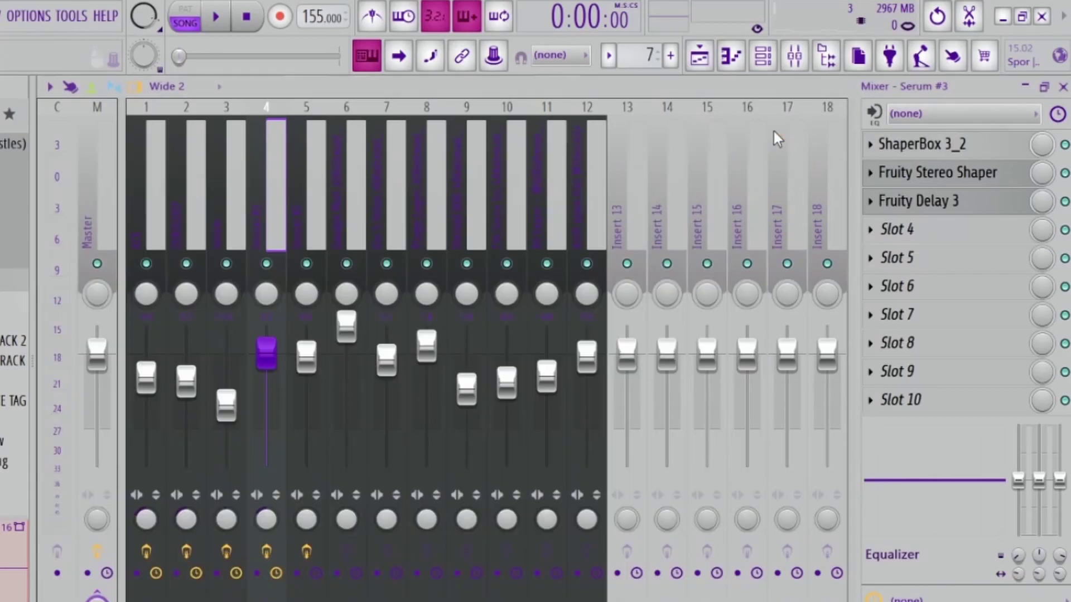
# Return to the playlist arrangement
pyautogui.click(701, 57)
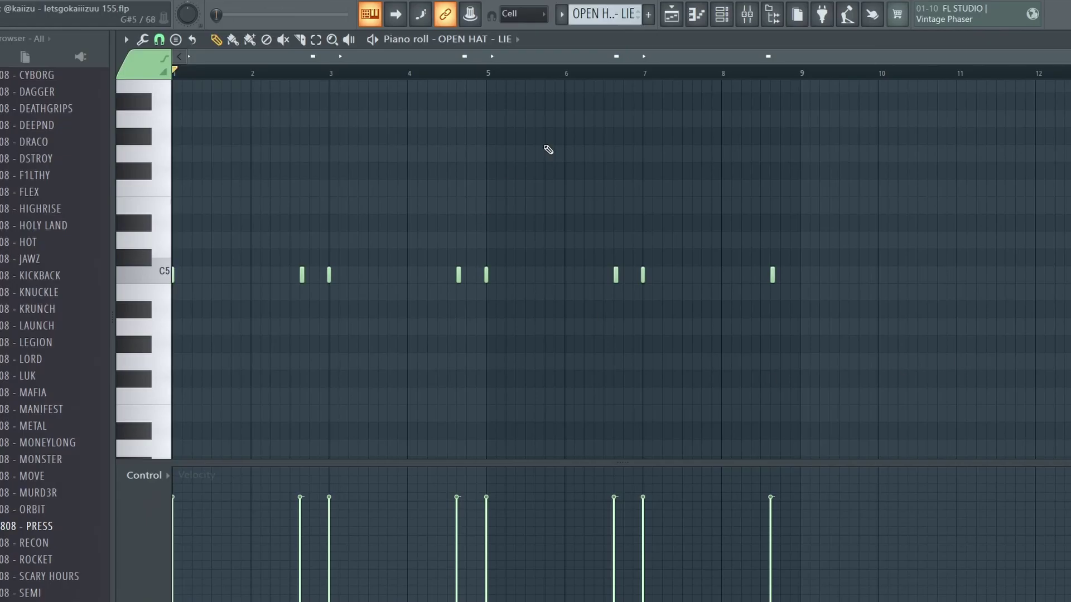
# Play the song and select sections in turn: bars 1–9, 17–33, 33–41, 41 onward
pyautogui.press('space')
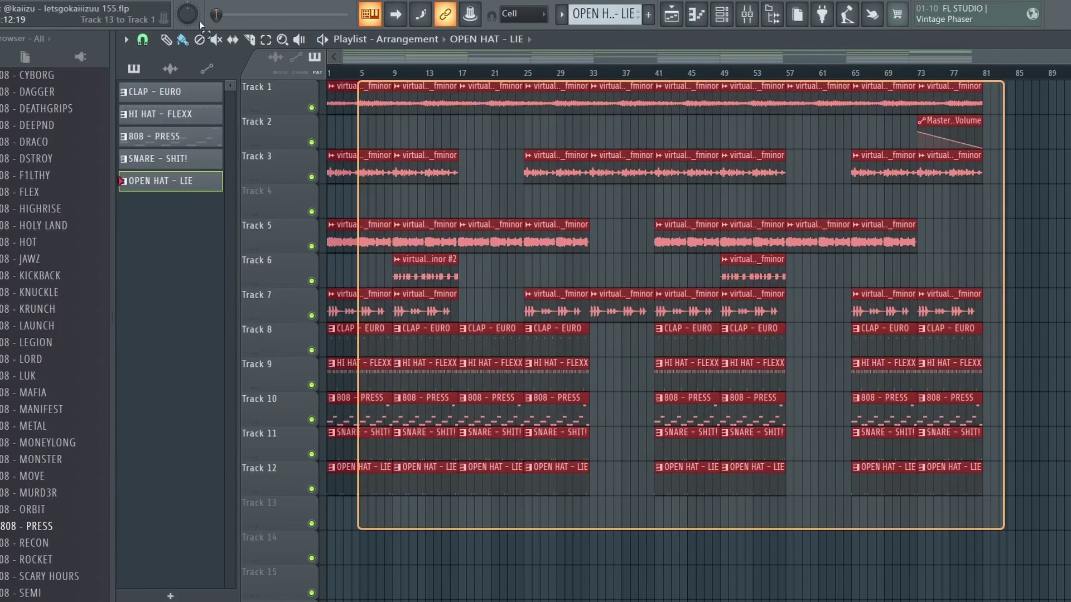
pyautogui.moveTo(358, 74); pyautogui.dragTo(1003, 527)
pyautogui.moveTo(359, 254); pyautogui.dragTo(474, 280)
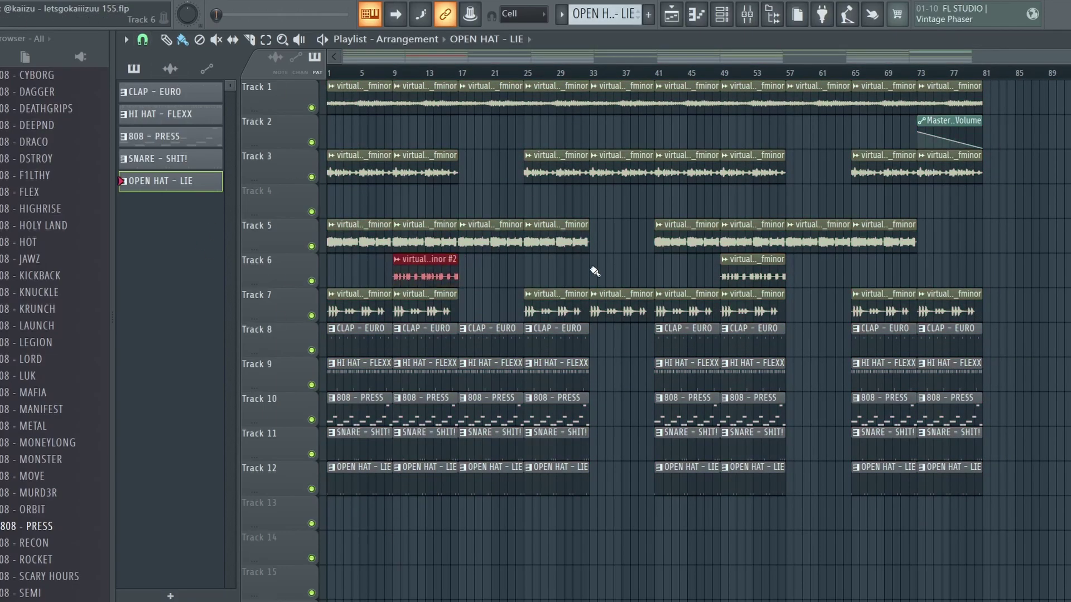
pyautogui.moveTo(335, 82); pyautogui.dragTo(414, 543)
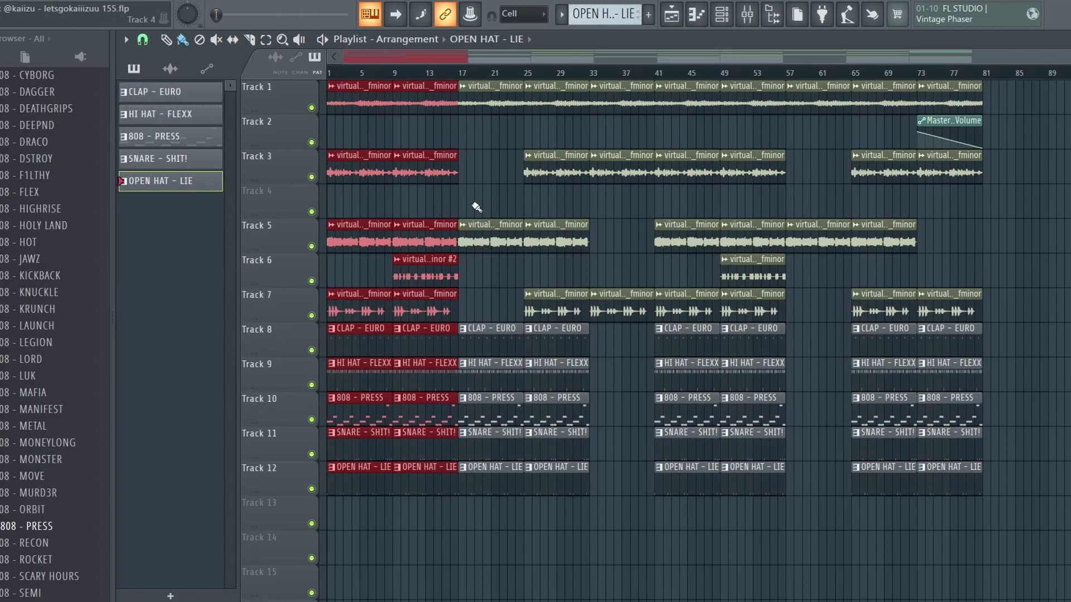
pyautogui.moveTo(468, 81); pyautogui.dragTo(549, 461)
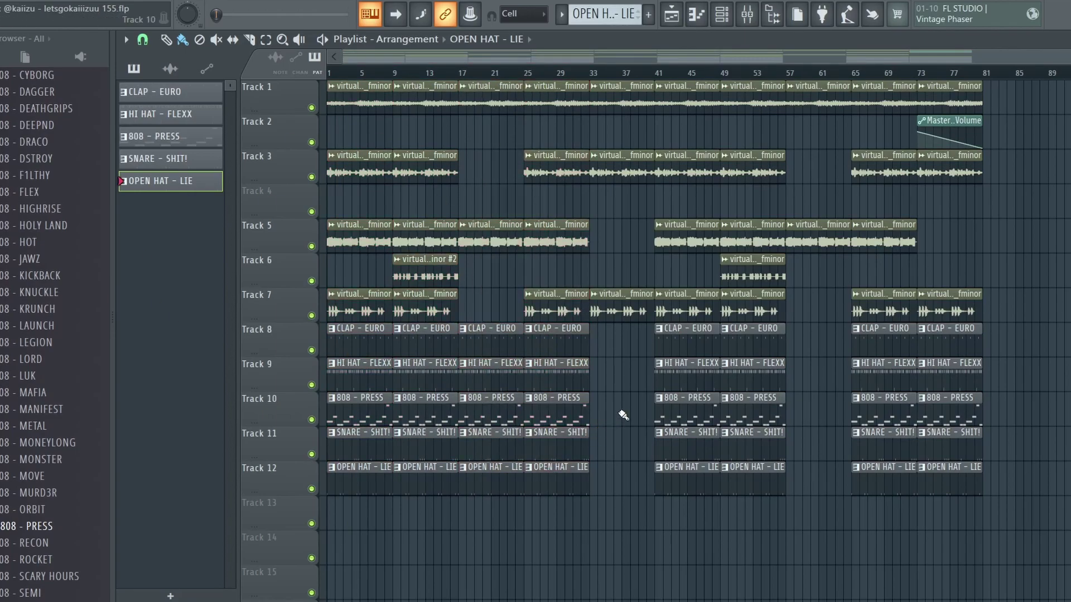
pyautogui.moveTo(626, 411); pyautogui.dragTo(590, 80)
pyautogui.scroll(3, 611, 259)
pyautogui.scroll(-3, 572, 259)
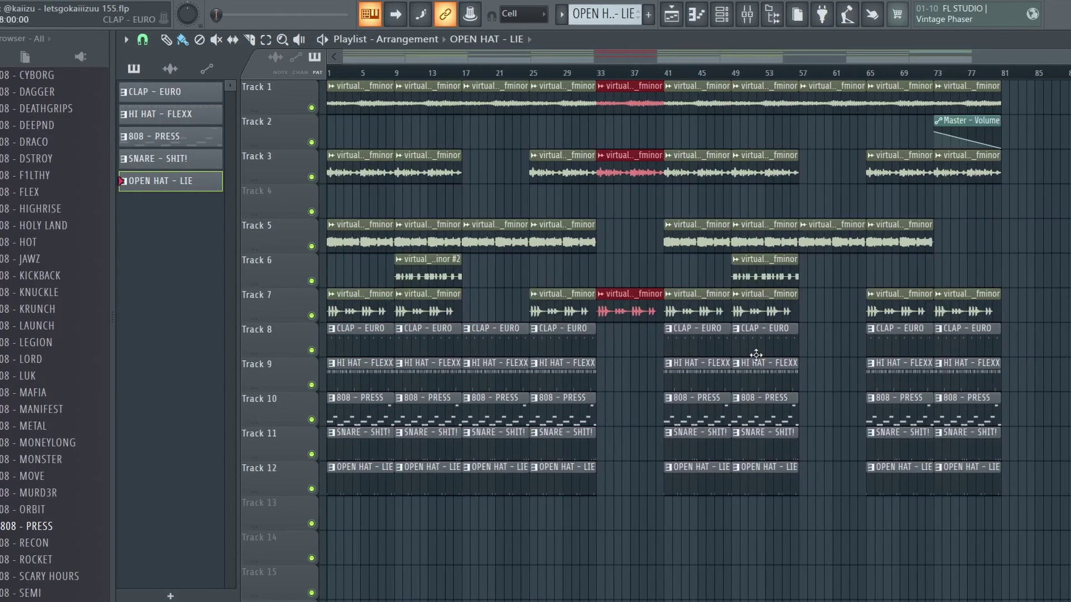
pyautogui.moveTo(694, 87); pyautogui.dragTo(1056, 170)
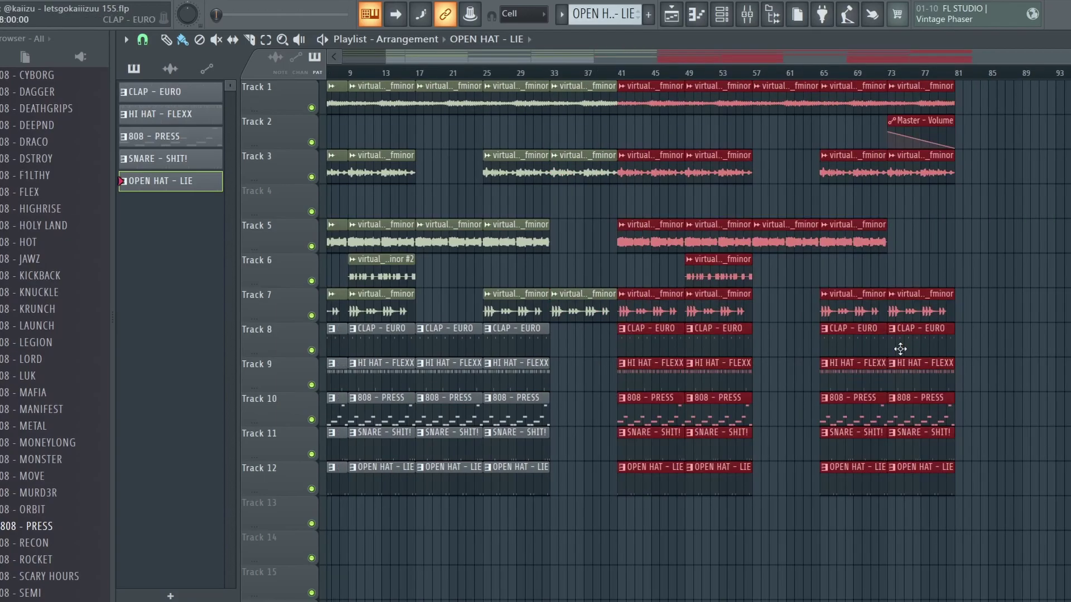